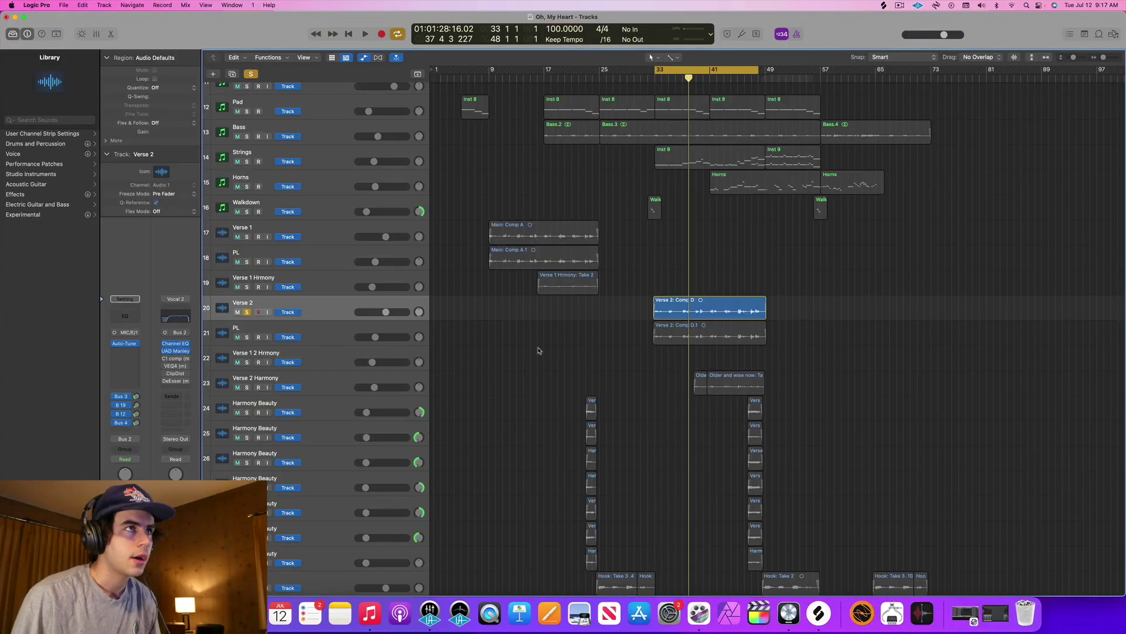
# Step: Show and hide the automation lanes, then zoom out to the whole song and back to Verse 2
pyautogui.press('a')
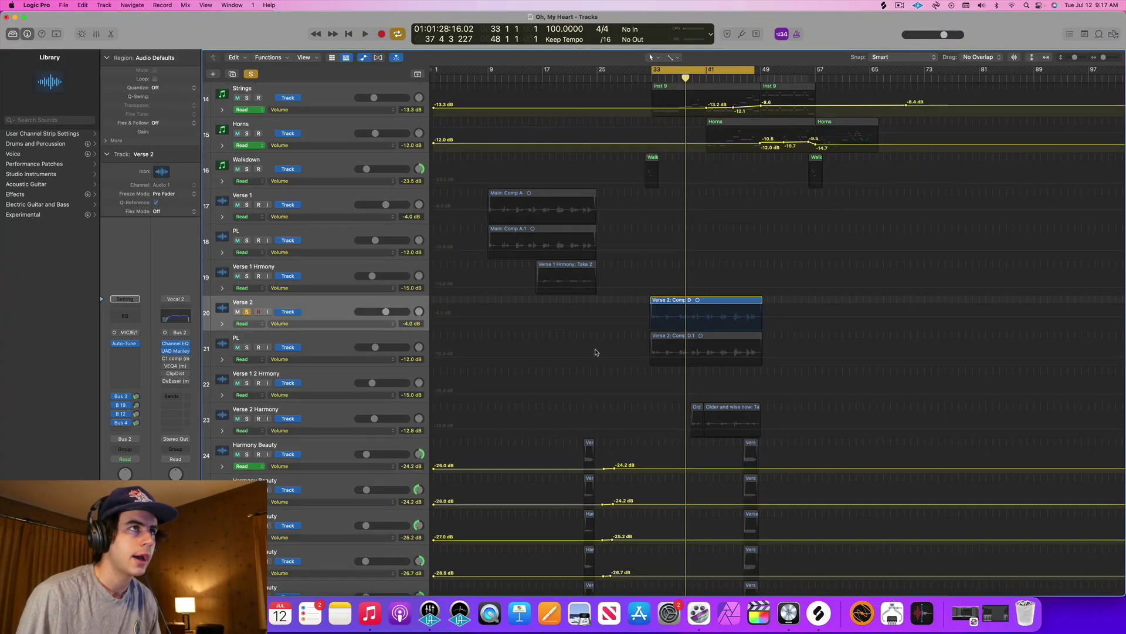
pyautogui.press('a')
pyautogui.press('super+Left')
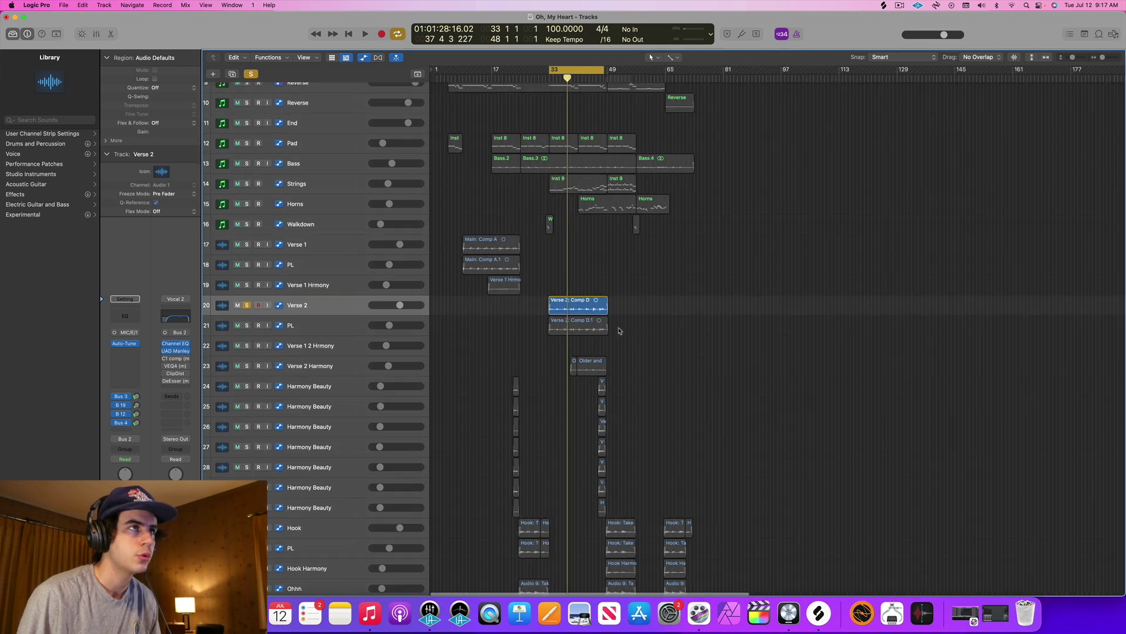
pyautogui.press('super+Right')
pyautogui.press('super+Right')
pyautogui.press('super+Right')
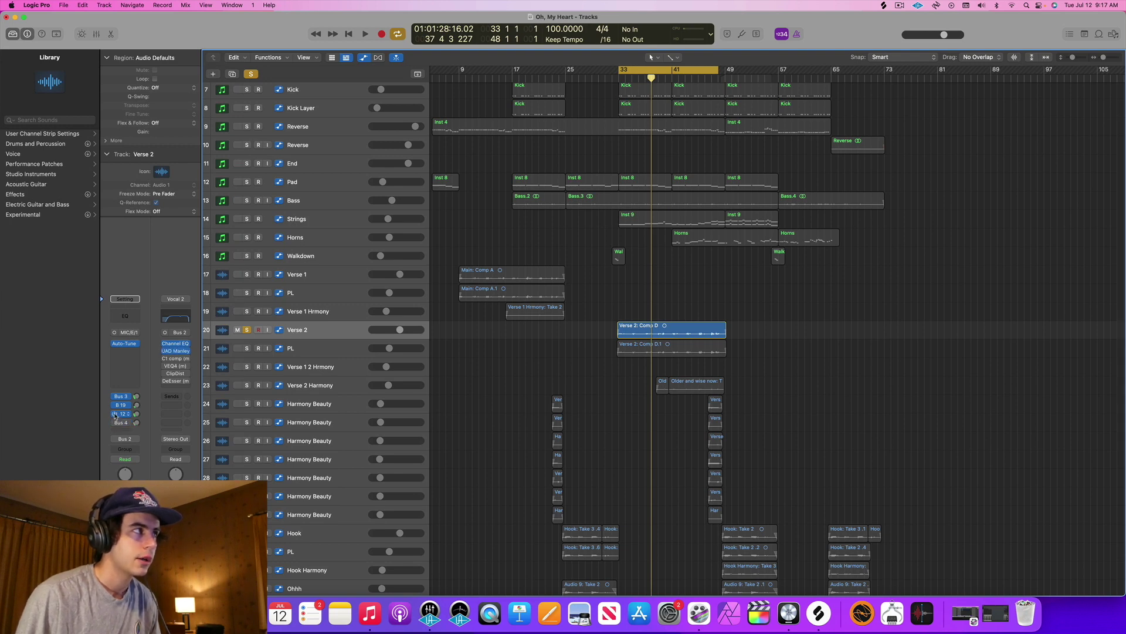
# Step: Remove the Manley VOXBOX insert from the Verse 2 vocal and briefly check its Channel EQ
pyautogui.click(188, 351)
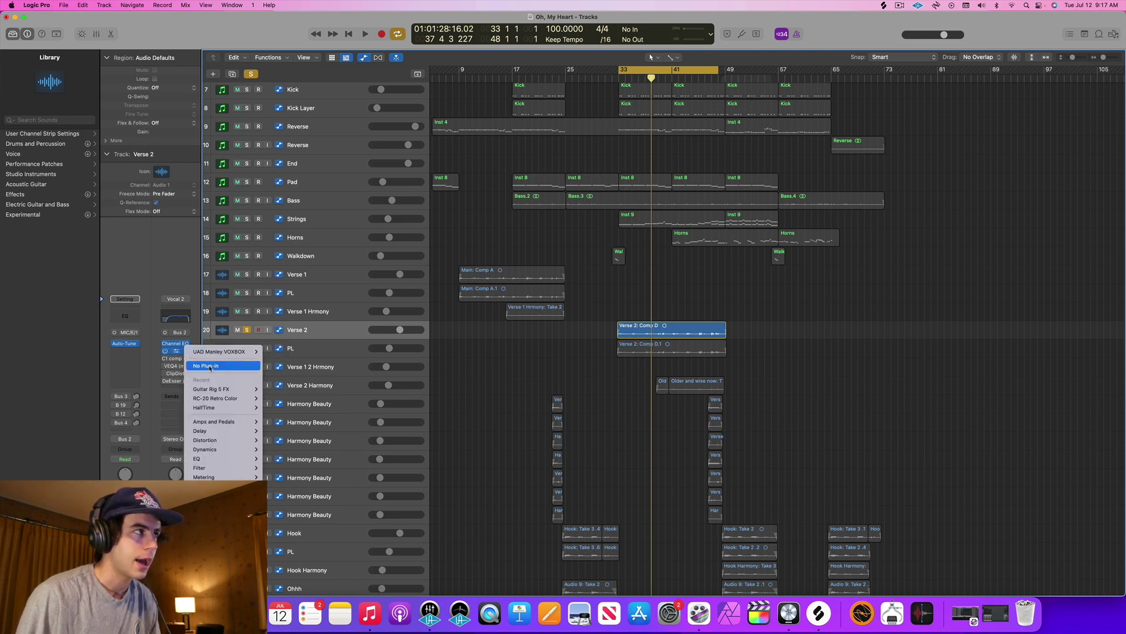
pyautogui.click(206, 365)
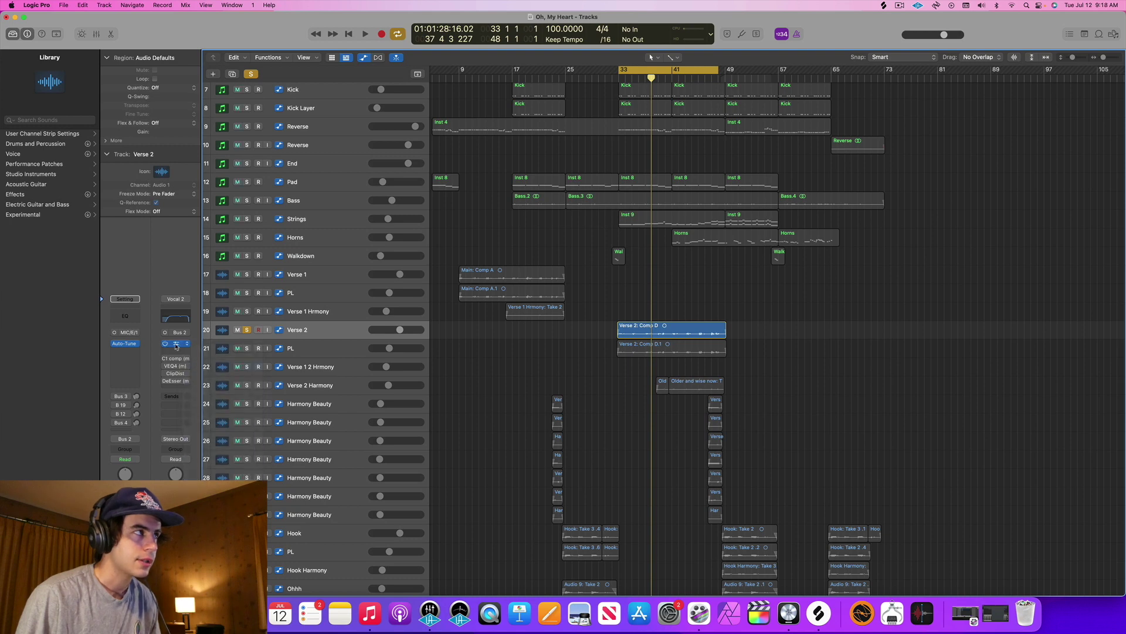
pyautogui.click(174, 343)
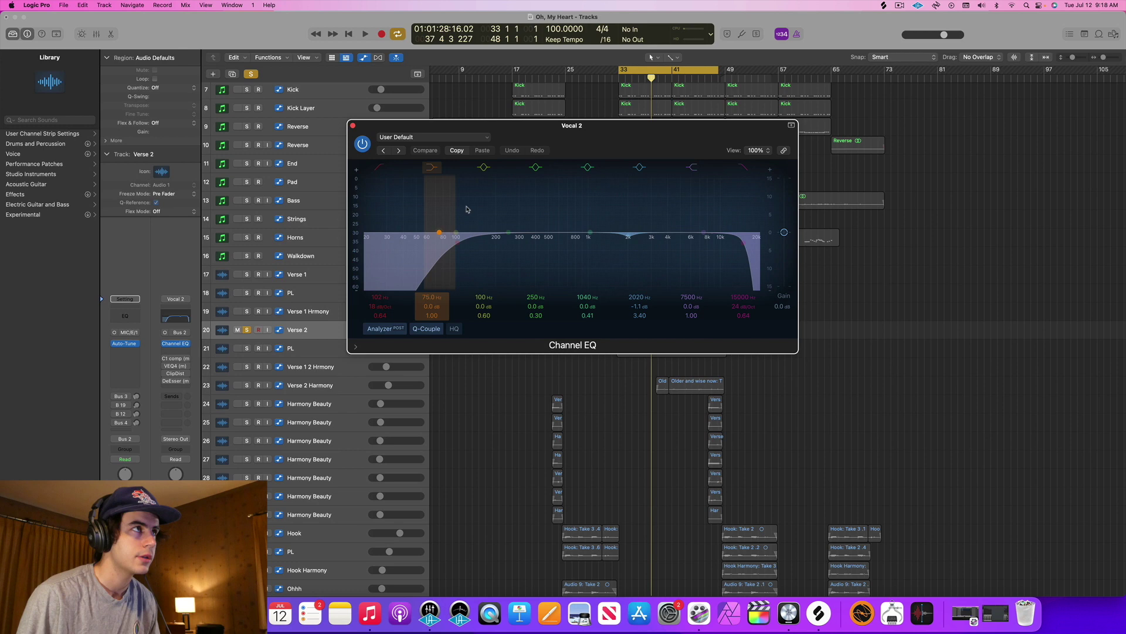
pyautogui.click(352, 125)
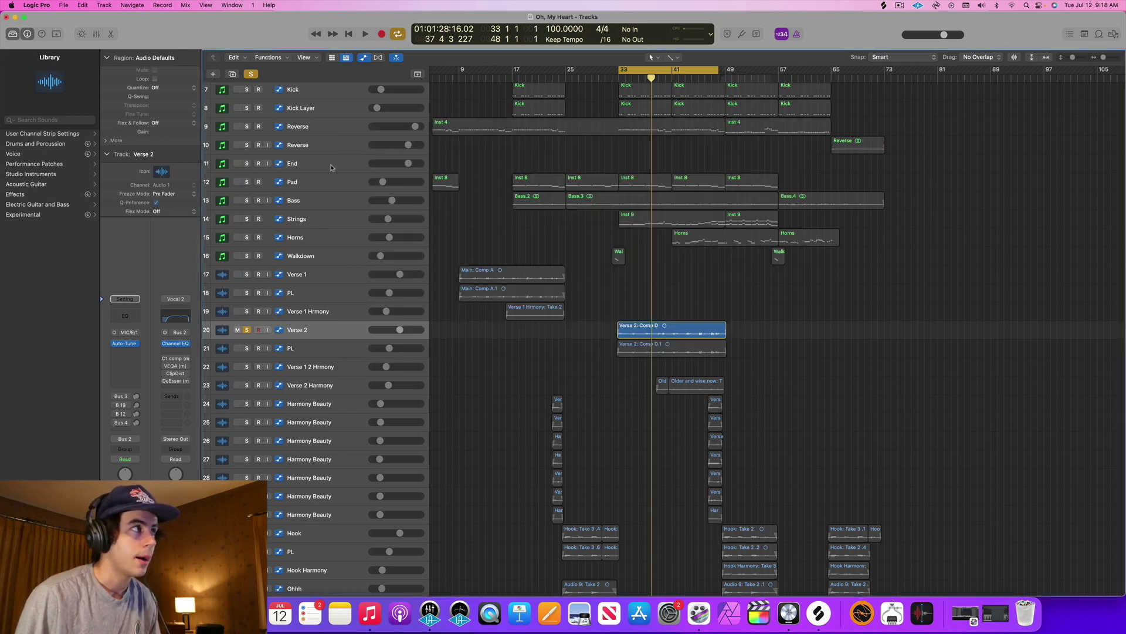
# Step: Browse the UAD plug-in list for the emptied insert slot
pyautogui.click(177, 351)
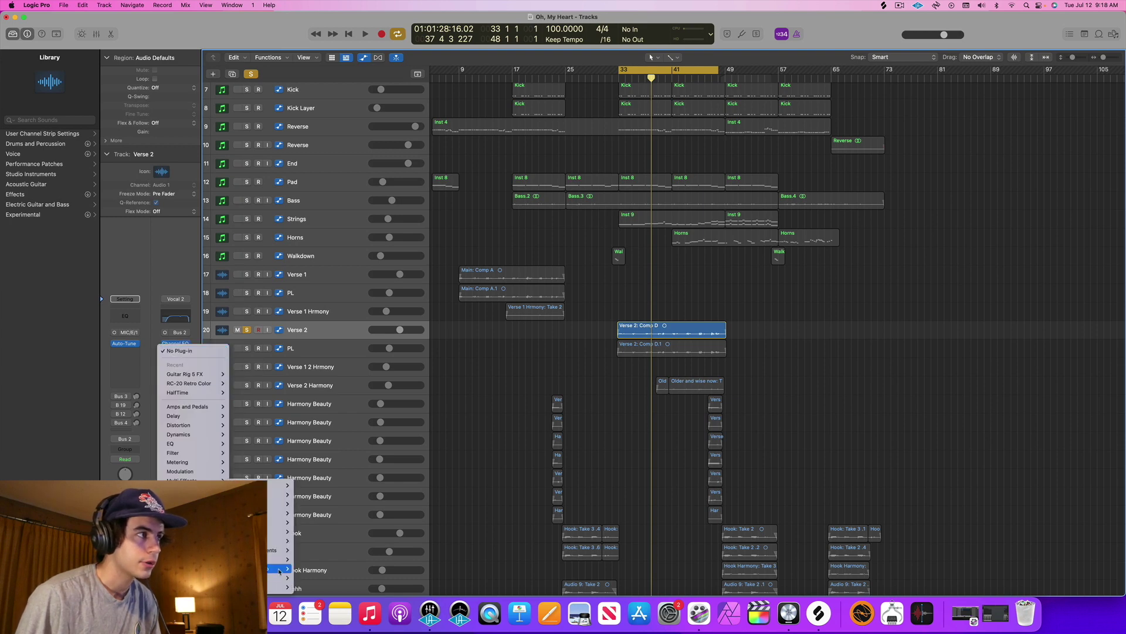
pyautogui.moveTo(279, 569)
pyautogui.scroll(-15, 344, 581)
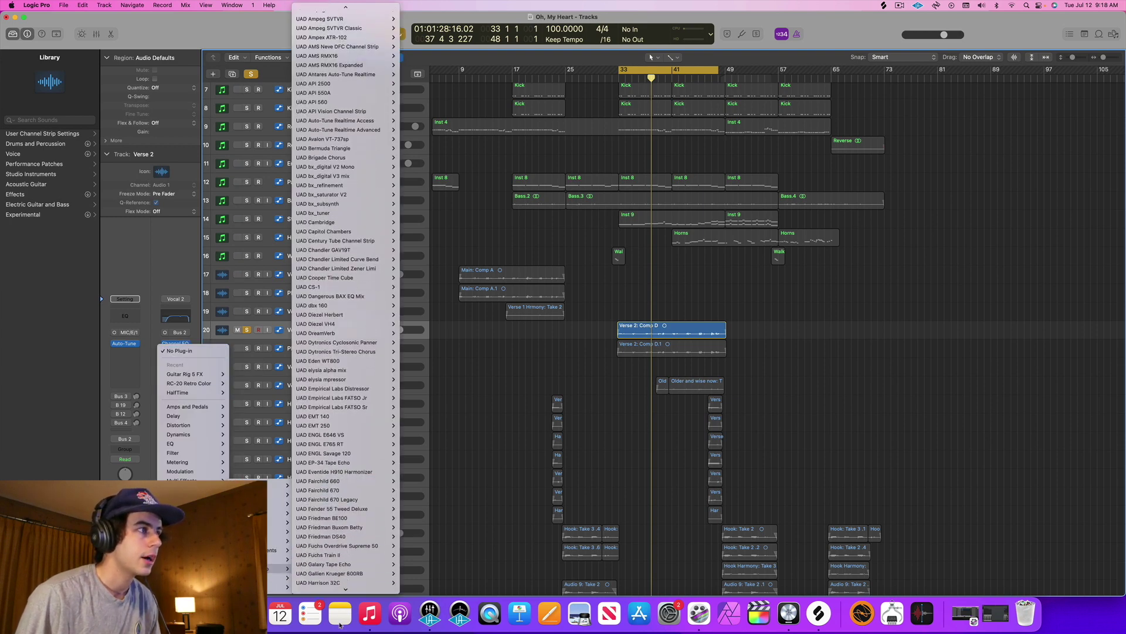
pyautogui.scroll(-10, 344, 581)
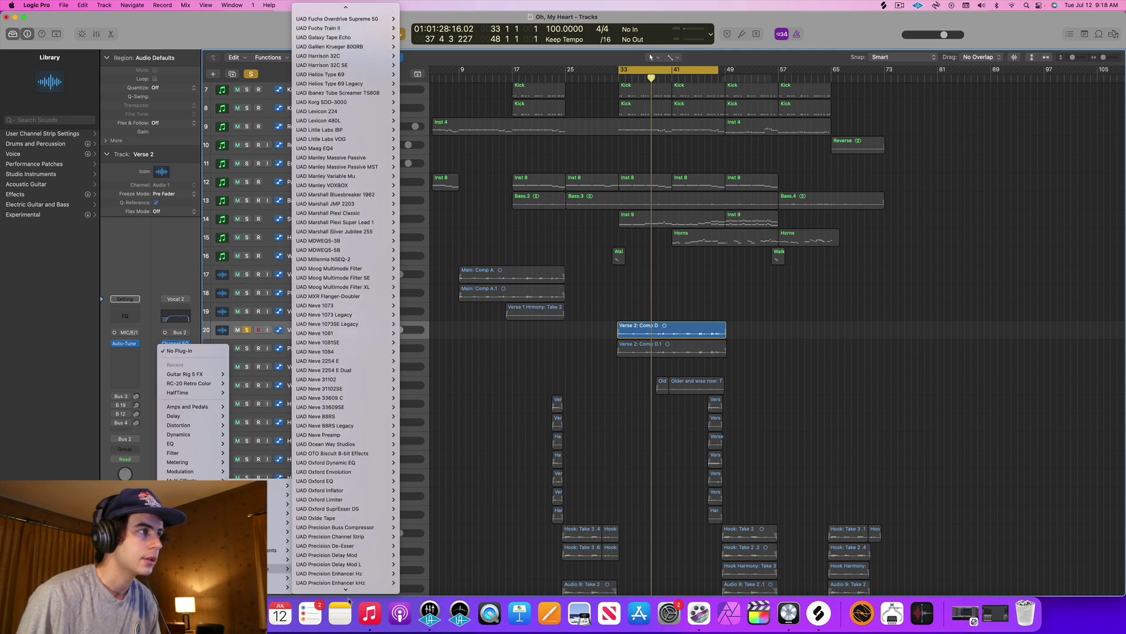
# Step: Load the UAD SSL E Channel Strip into the empty insert and make the track rows taller
pyautogui.scroll(-3, 348, 555)
pyautogui.click(346, 526)
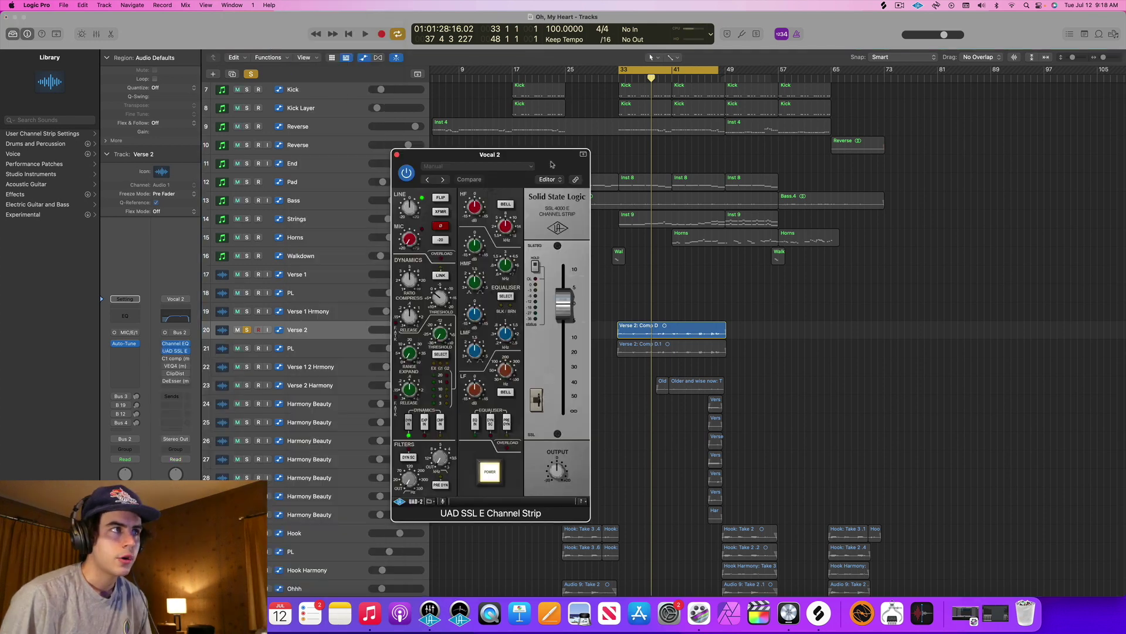
pyautogui.moveTo(550, 165); pyautogui.dragTo(565, 192)
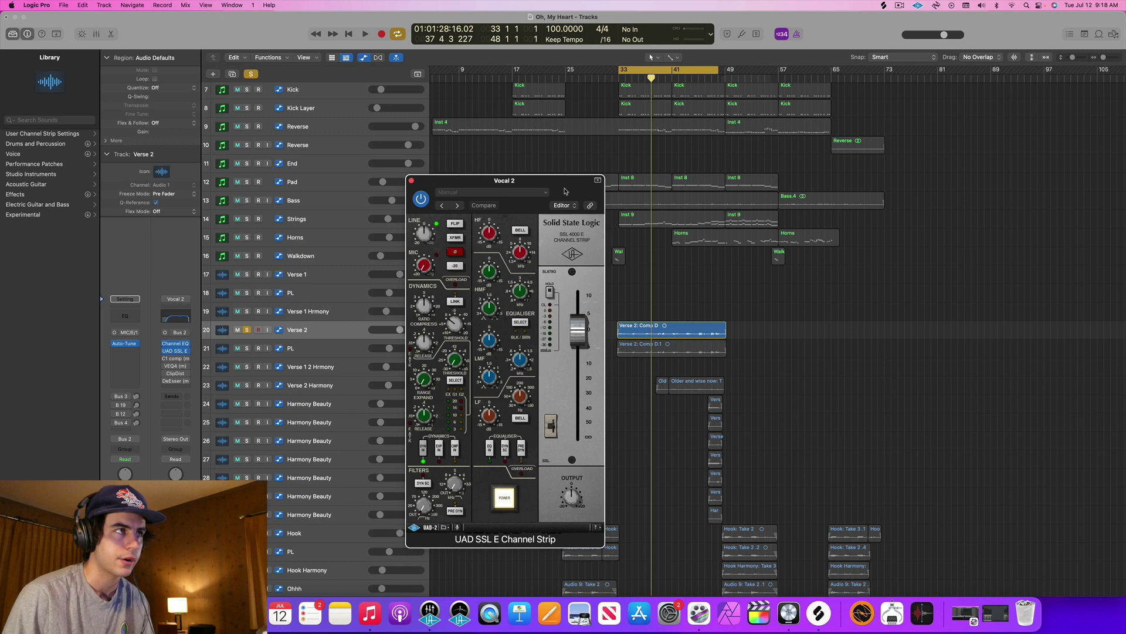
pyautogui.press('super+Down')
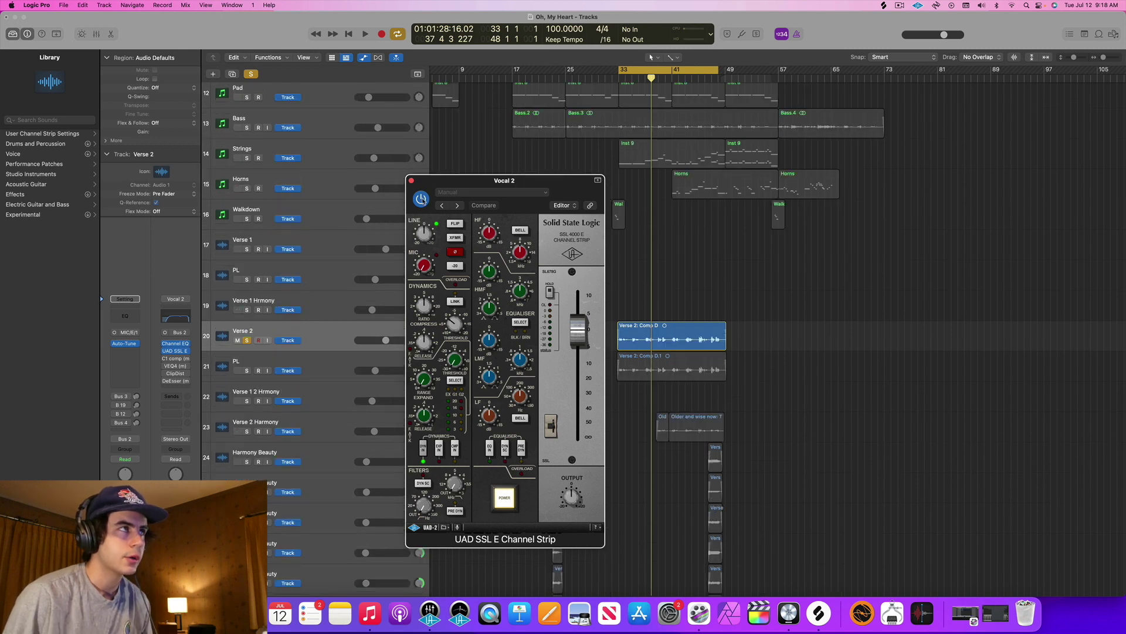
# Step: Play the verse from bar 33 with the SSL strip bypassed, then again with it engaged
pyautogui.click(420, 198)
pyautogui.press('space')
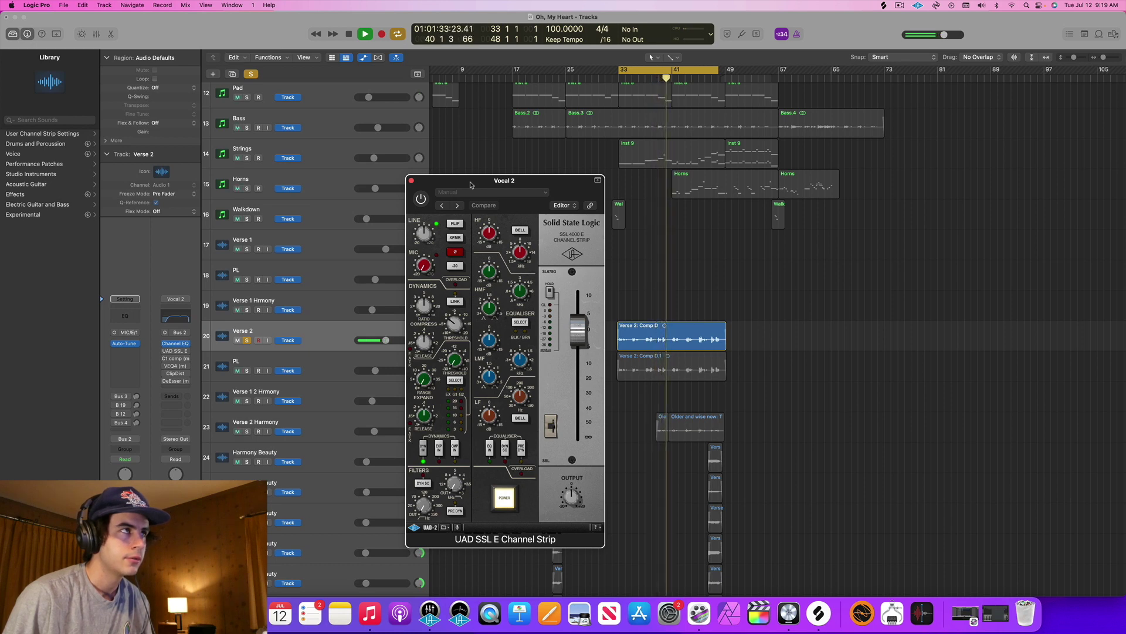
pyautogui.press('space')
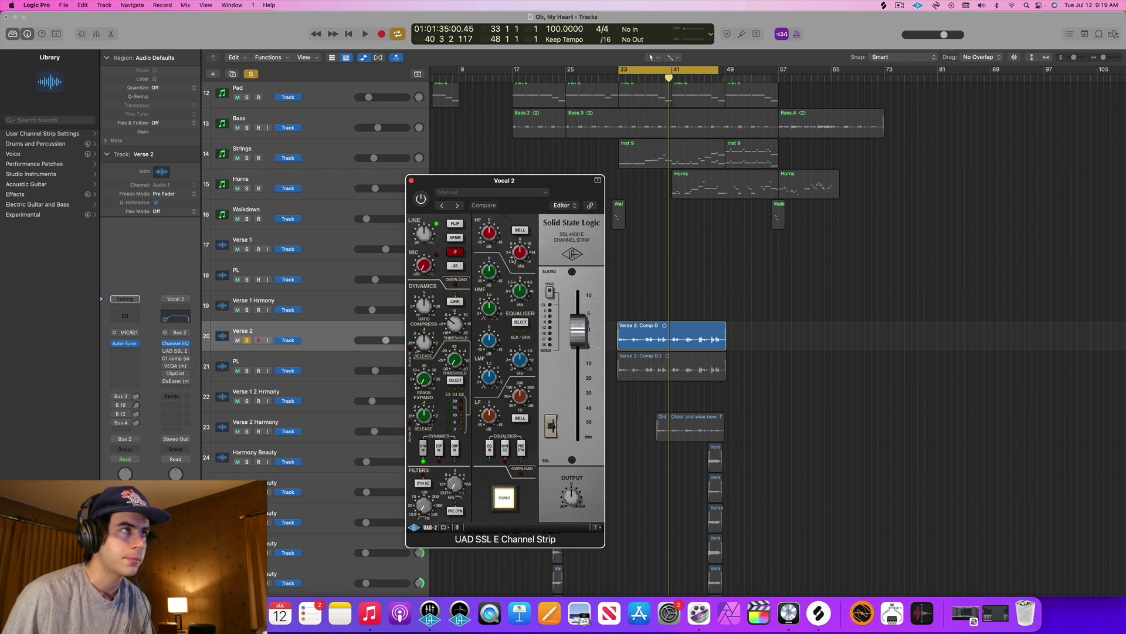
pyautogui.click(422, 200)
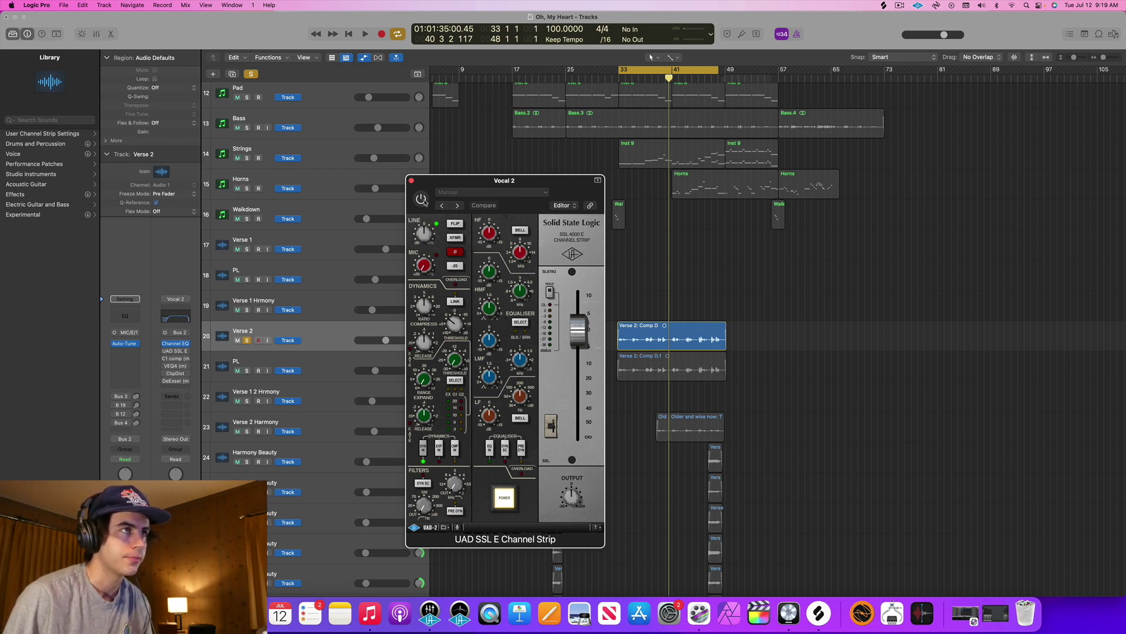
pyautogui.press('space')
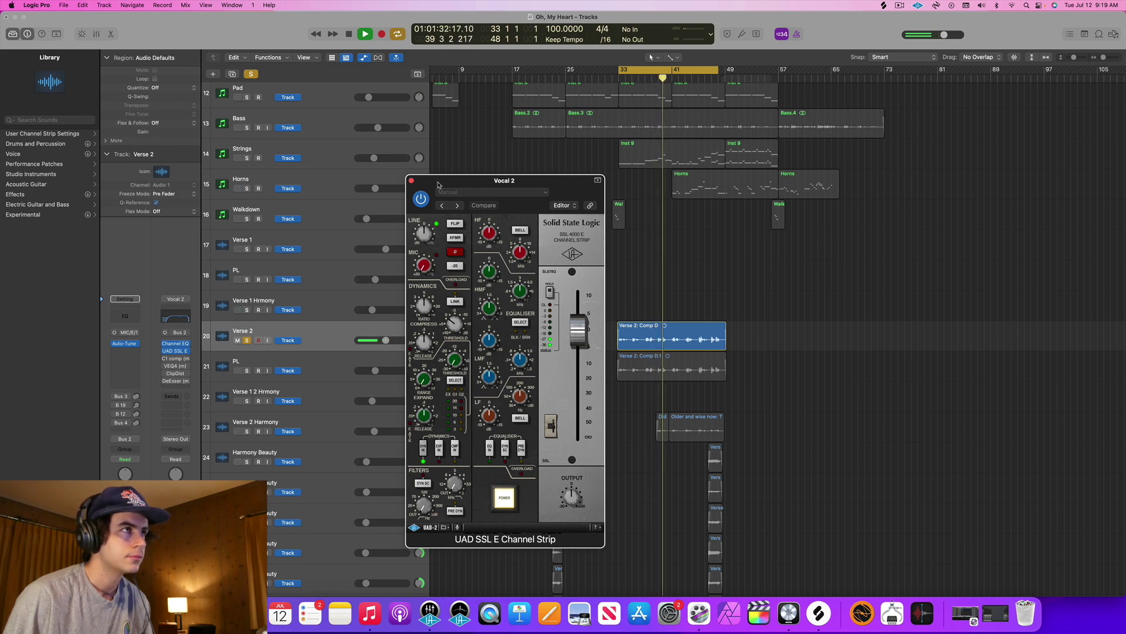
pyautogui.press('space')
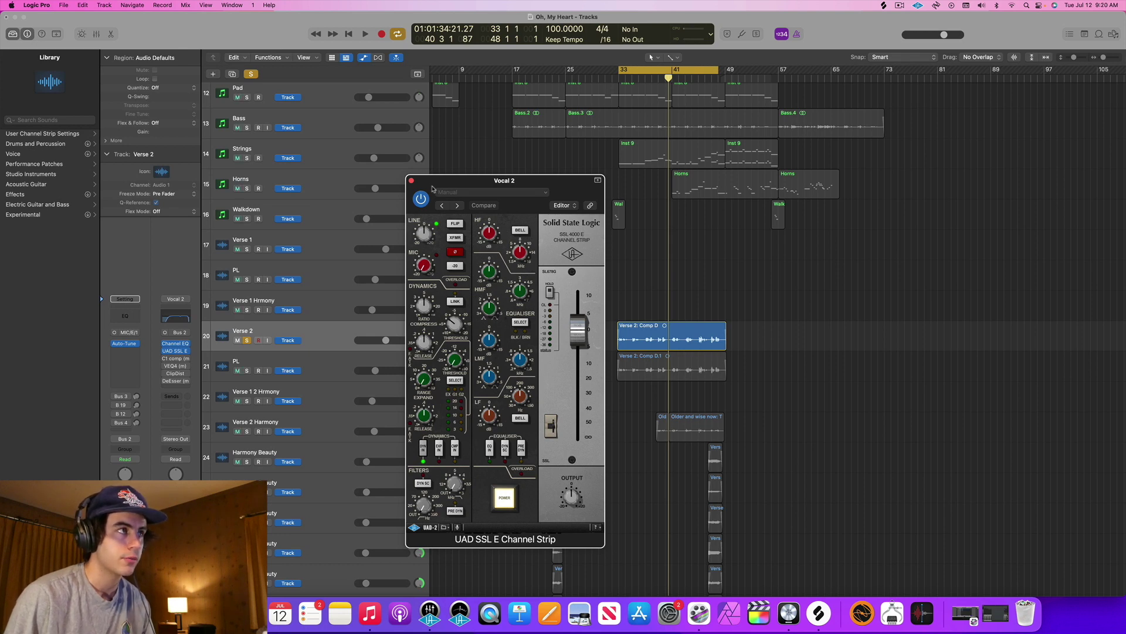
pyautogui.moveTo(432, 188); pyautogui.dragTo(434, 176)
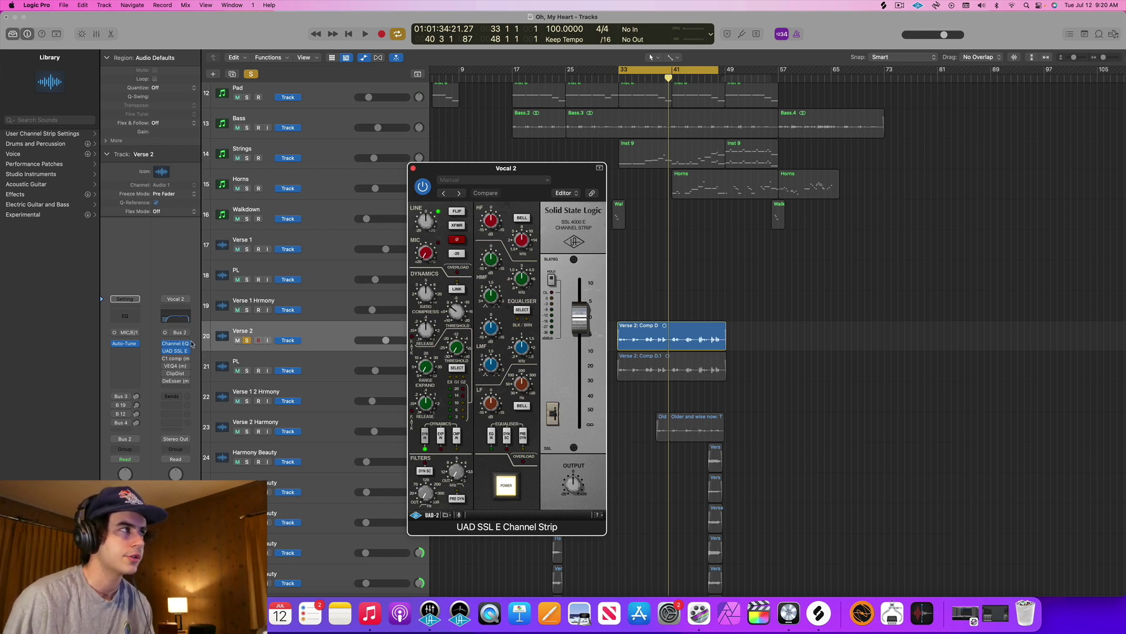
pyautogui.moveTo(177, 346)
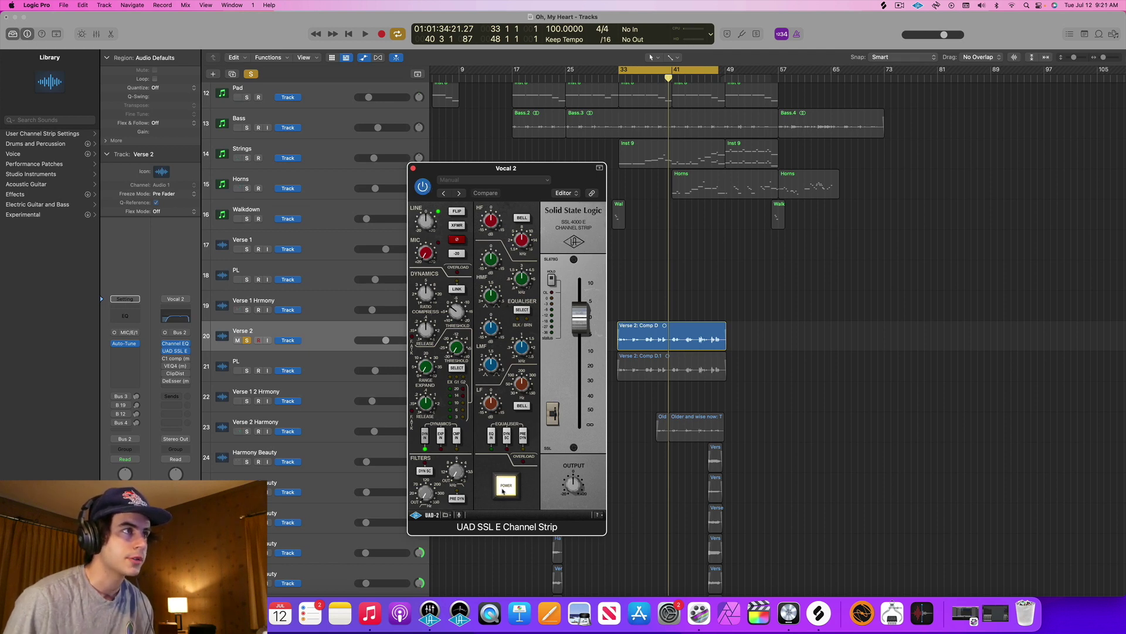
# Step: Toggle the SSL strip's CMP IN, PRE DYN and EQ IN switches to compare the processing
pyautogui.click(423, 187)
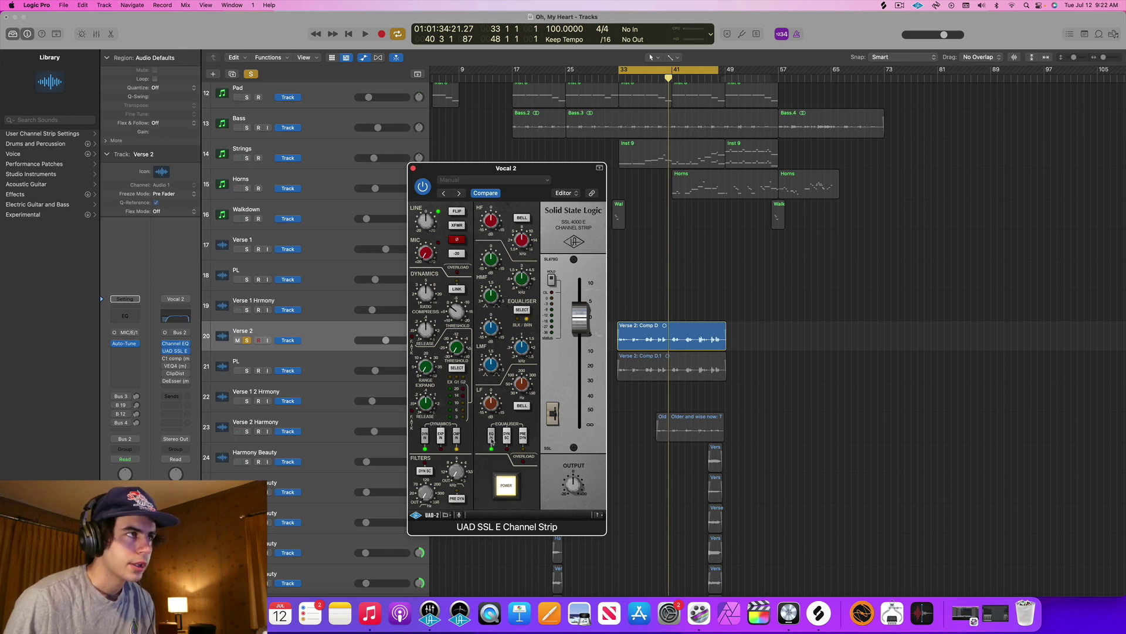
pyautogui.click(457, 437)
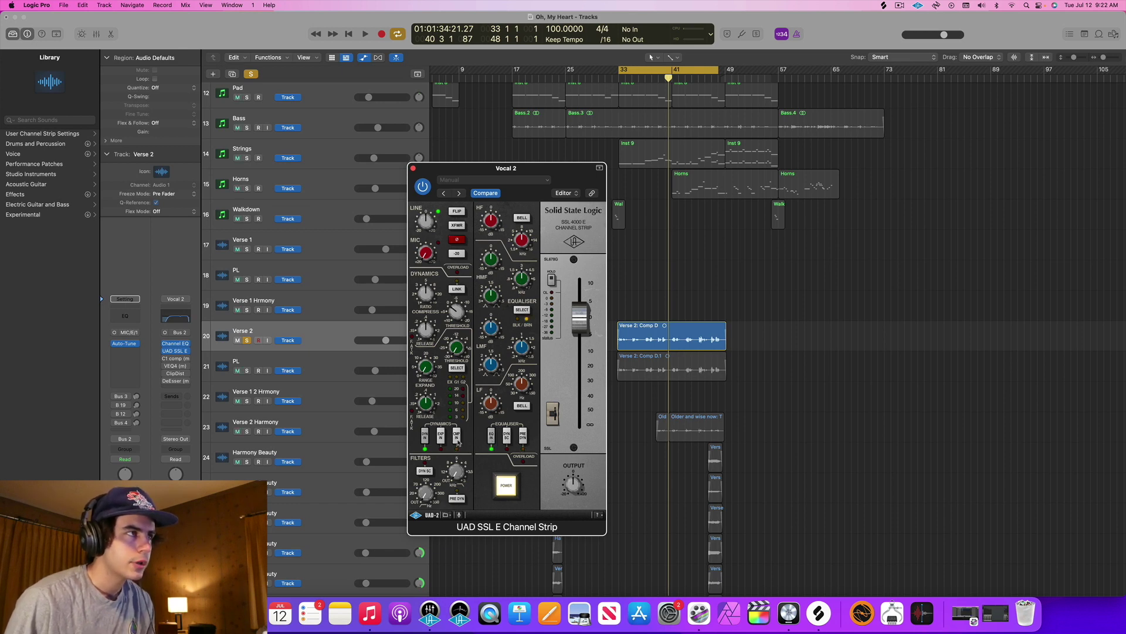
pyautogui.click(457, 437)
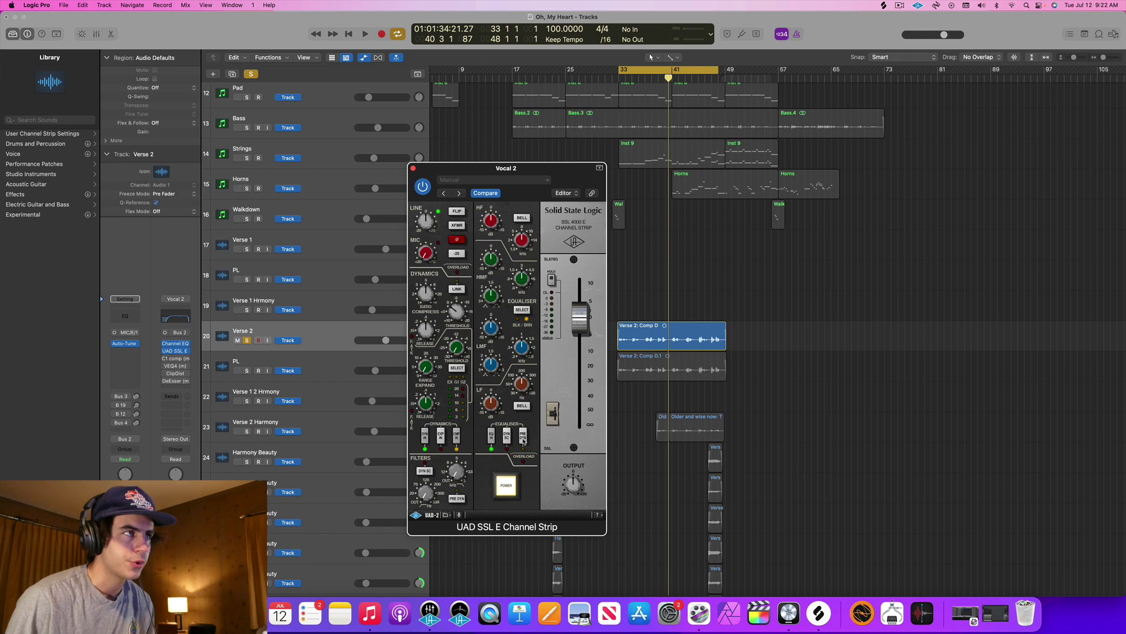
pyautogui.click(523, 439)
pyautogui.click(491, 439)
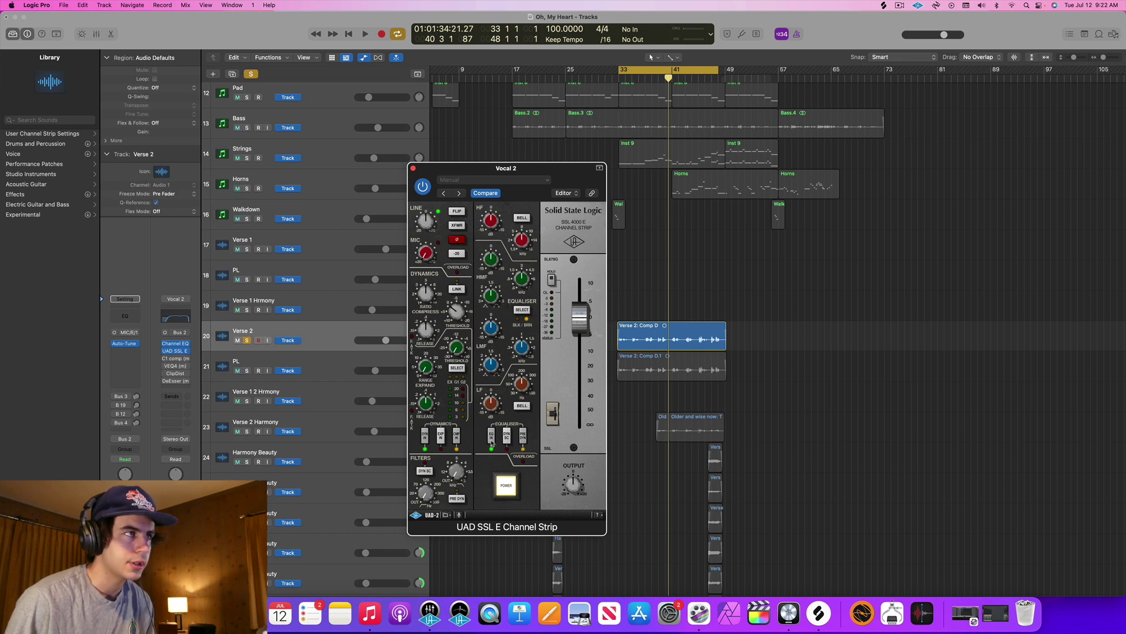
pyautogui.click(457, 441)
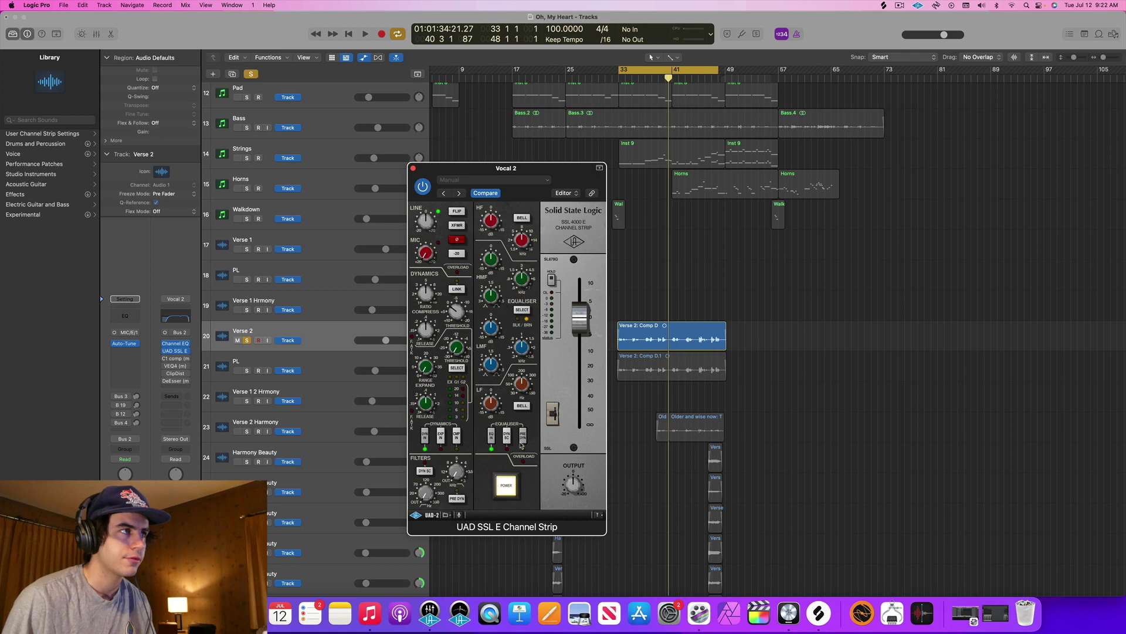
pyautogui.click(457, 437)
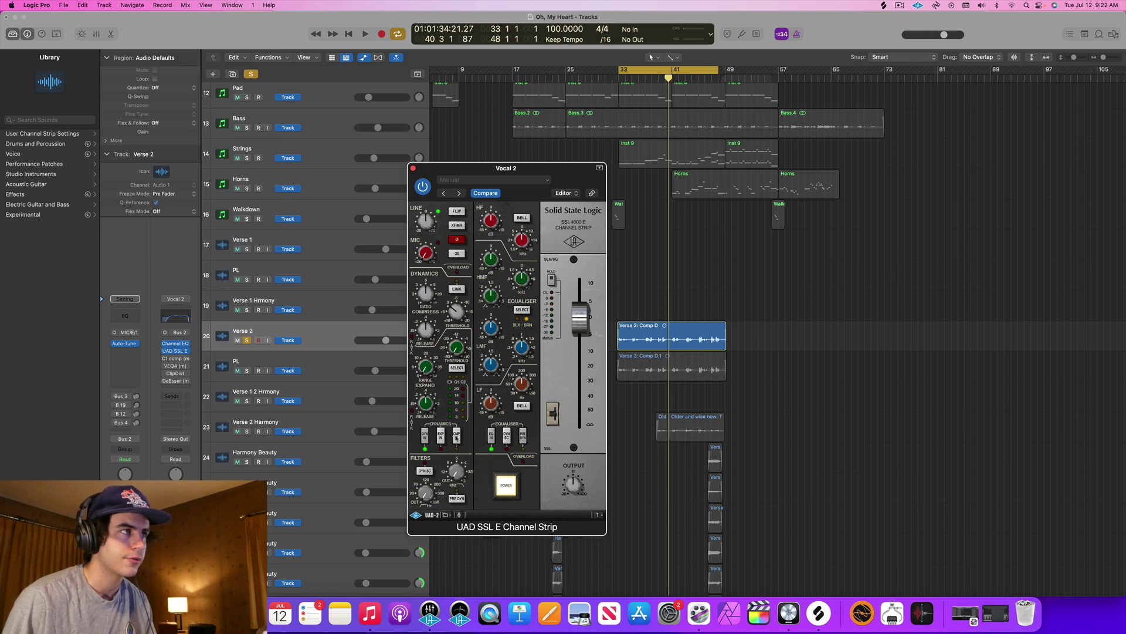
# Step: Toggle EQ IN on the SSL strip and play Verse 2 from bar 33
pyautogui.click(493, 444)
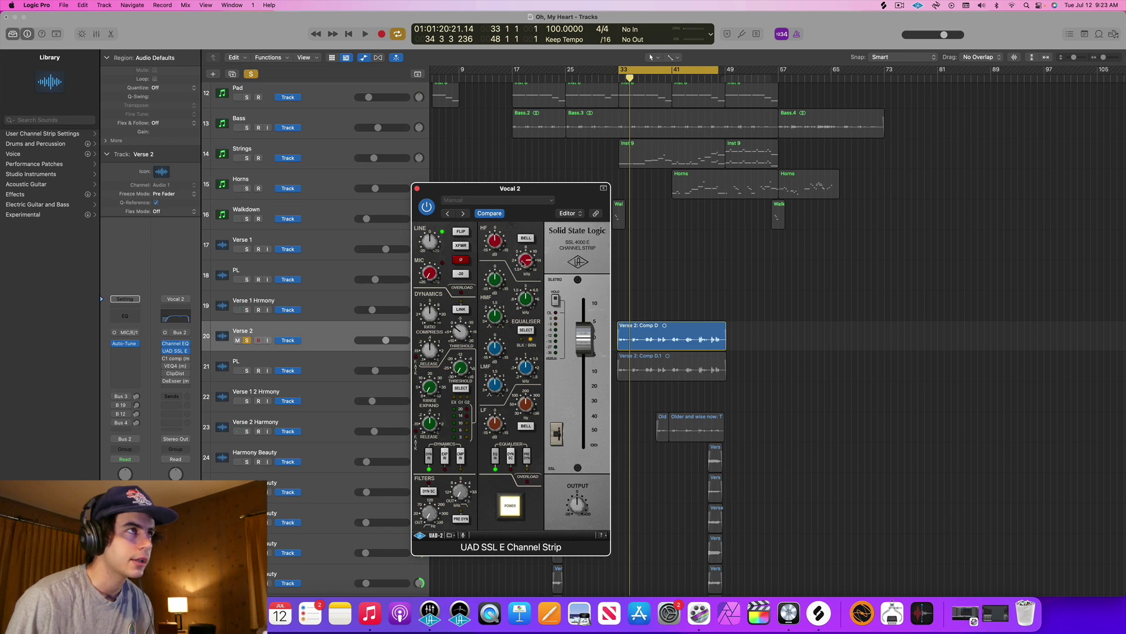
pyautogui.press('space')
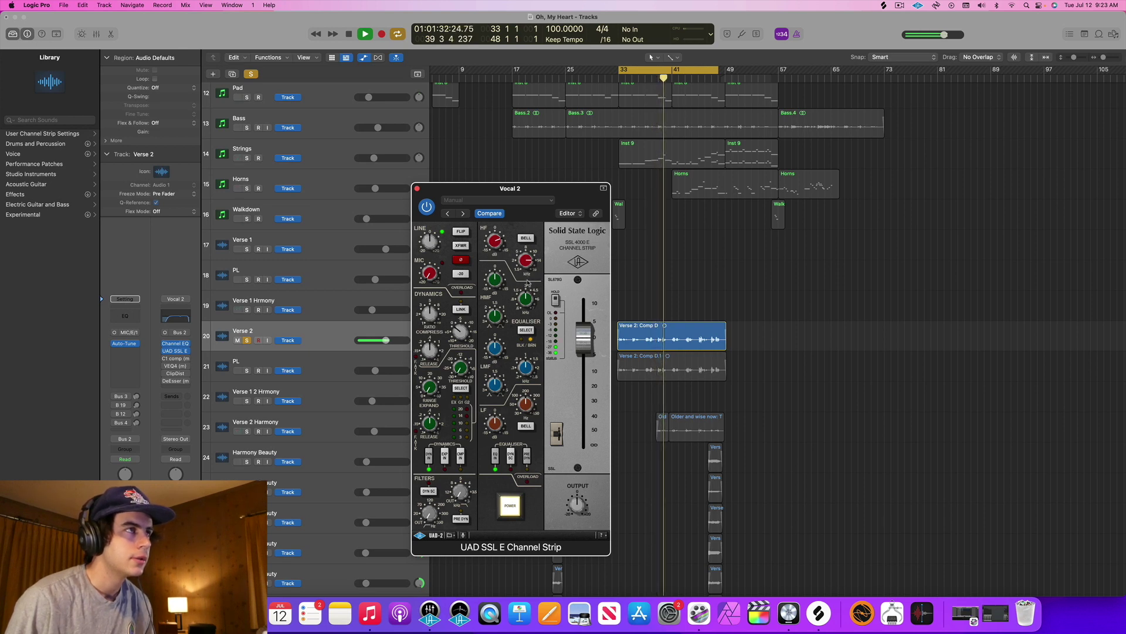
# Step: Stop, replay Verse 2 from bar 33, and stop again near bar 40
pyautogui.press('space')
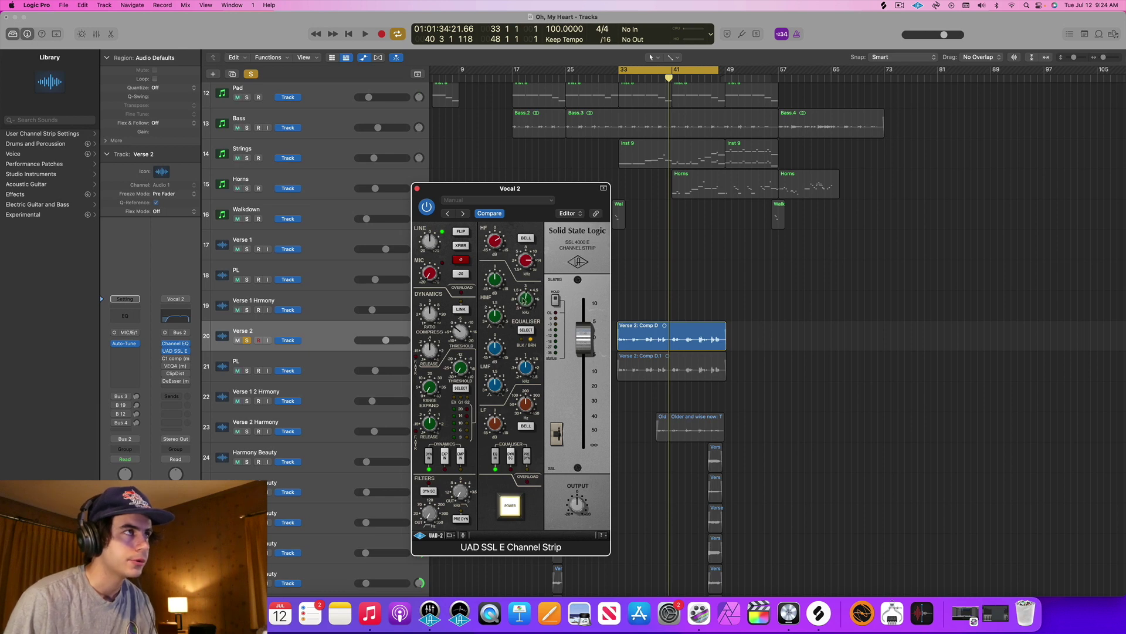
pyautogui.press('space')
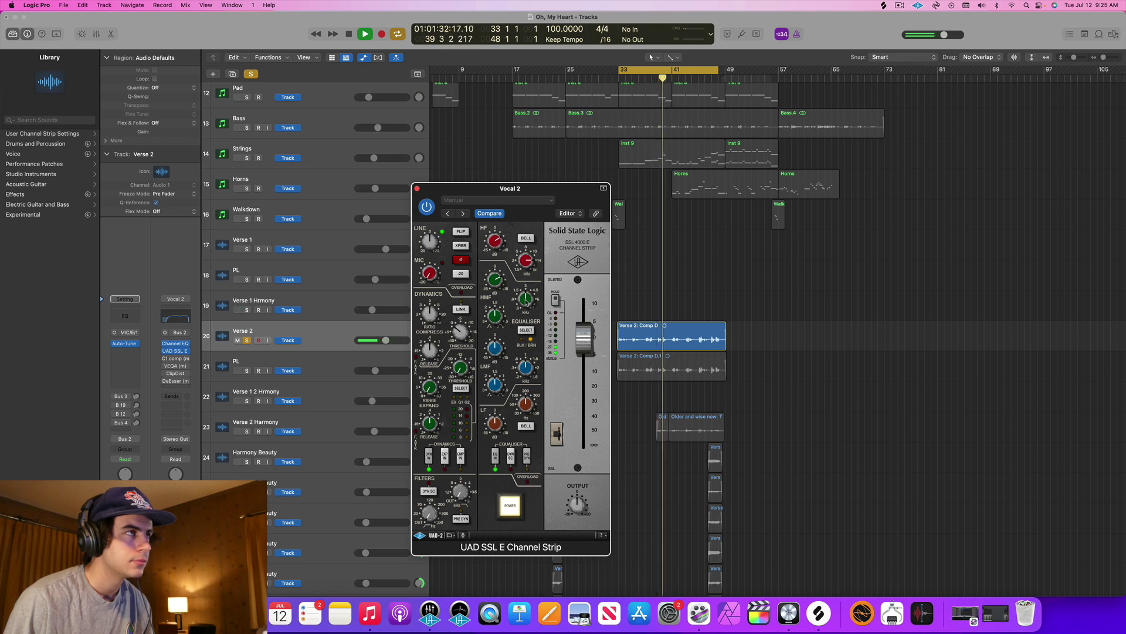
pyautogui.press('space')
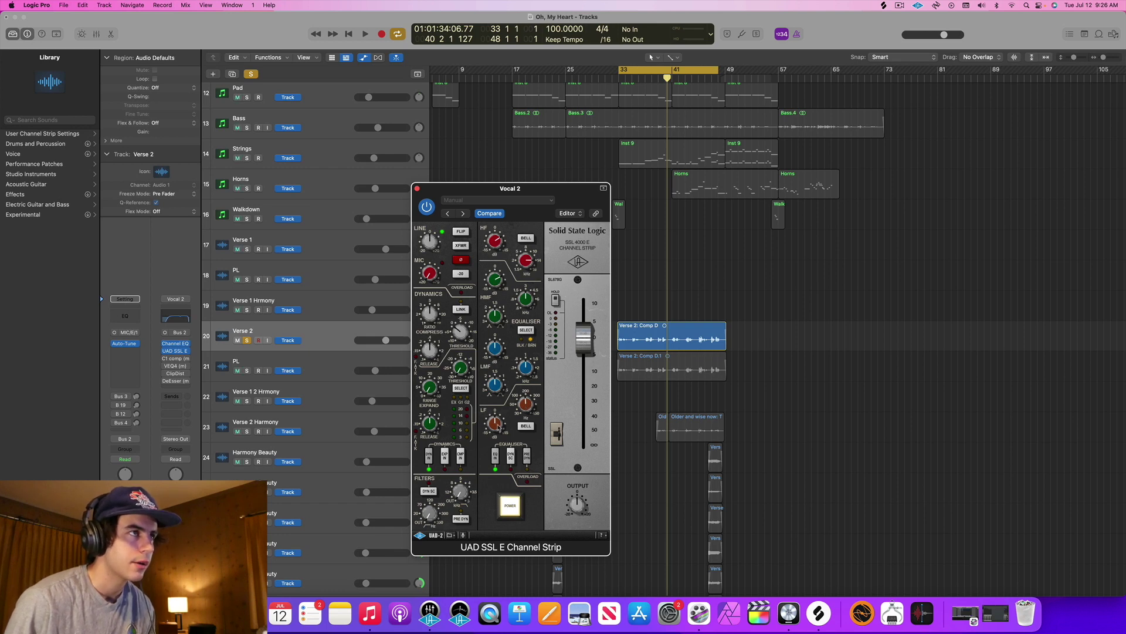
# Step: Replay the Verse 2 vocal from bar 33 through the engaged SSL strip
pyautogui.press('space')
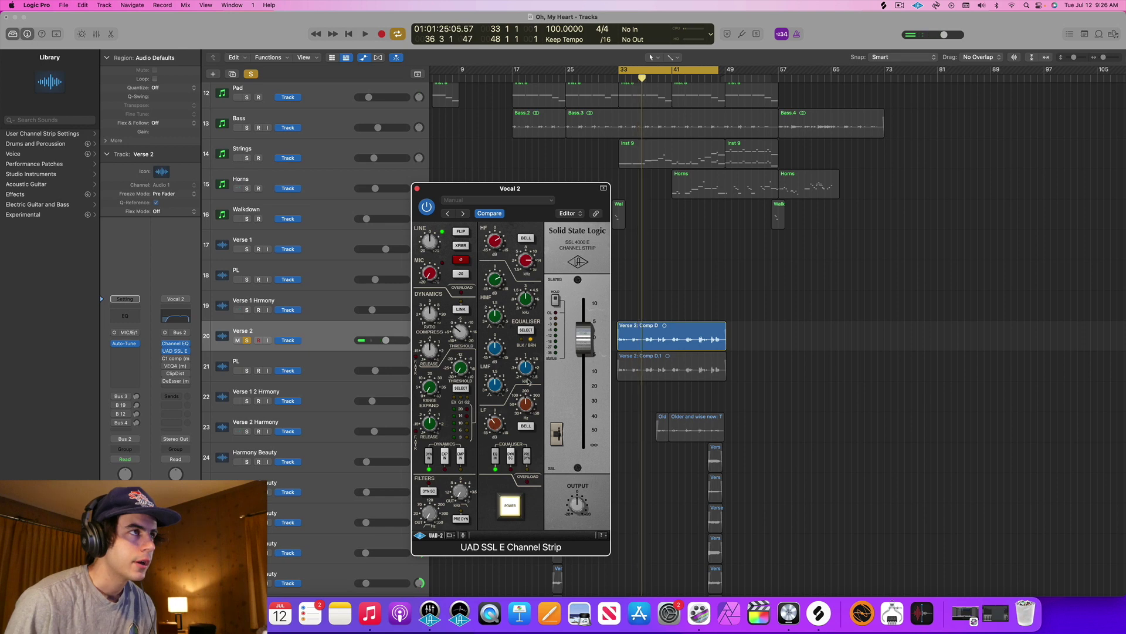
# Step: Restart Verse 2 playback from bar 33 in the full mix and nudge the Vocal 2 plugin window
pyautogui.press('space')
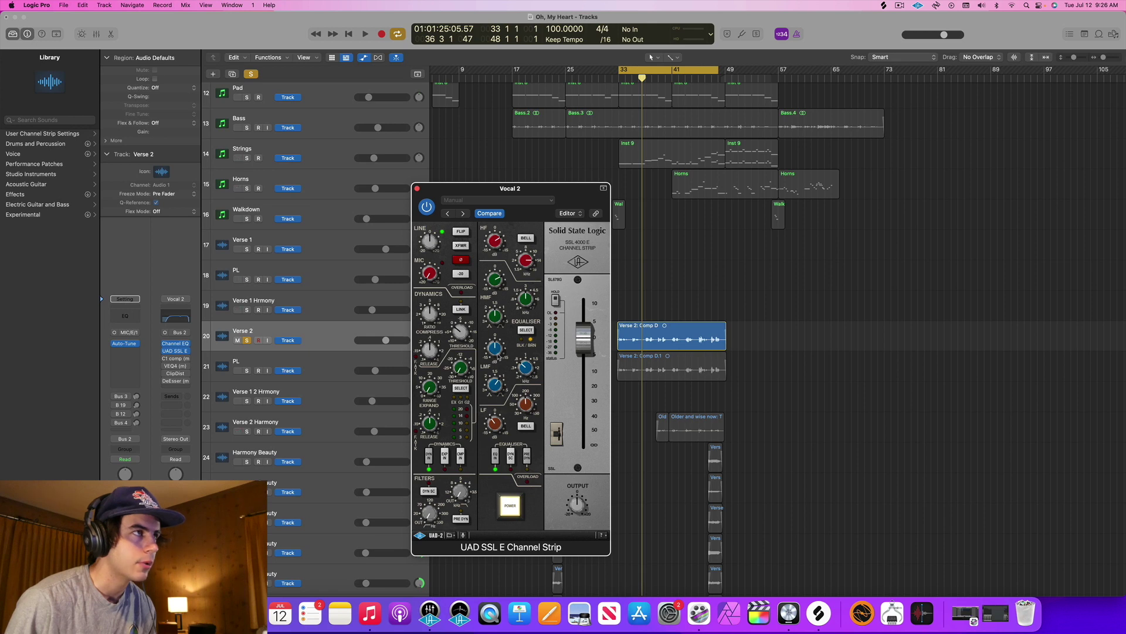
pyautogui.press('space')
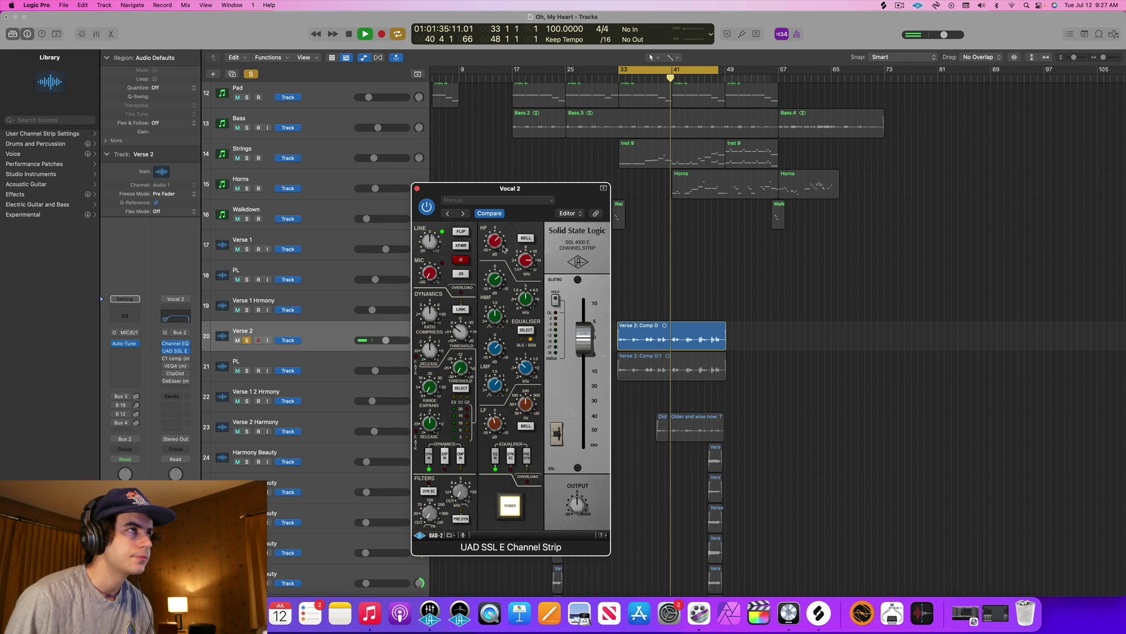
pyautogui.moveTo(547, 197); pyautogui.dragTo(559, 200)
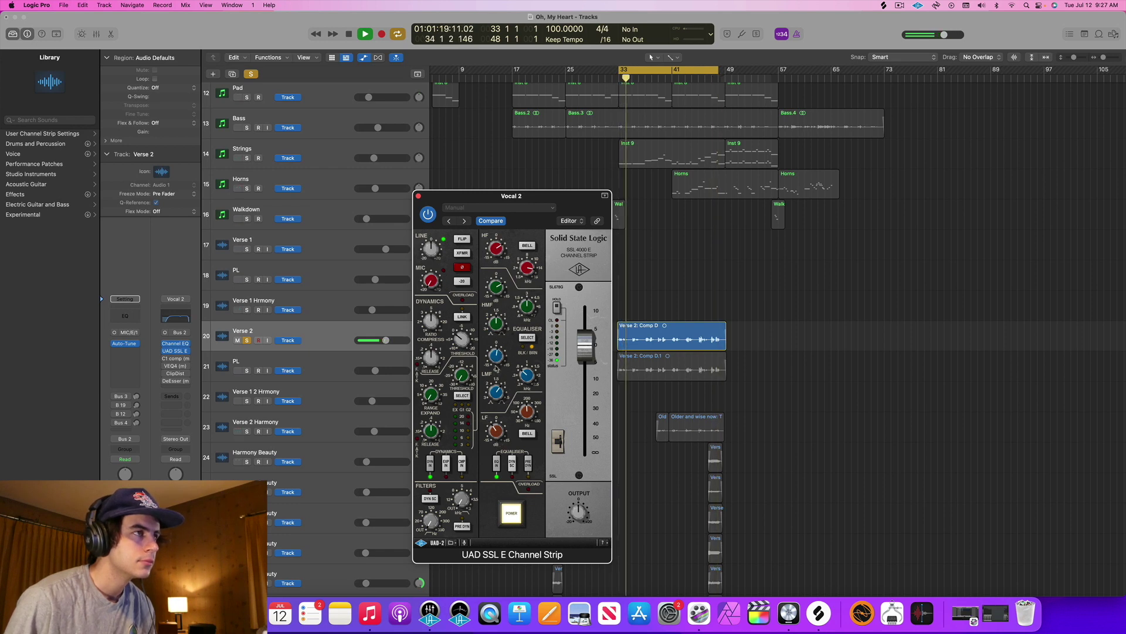
# Step: Stop, nudge the Vocal 2 plugin window, and briefly replay the verse from bar 33
pyautogui.press('space')
pyautogui.moveTo(568, 206); pyautogui.dragTo(557, 207)
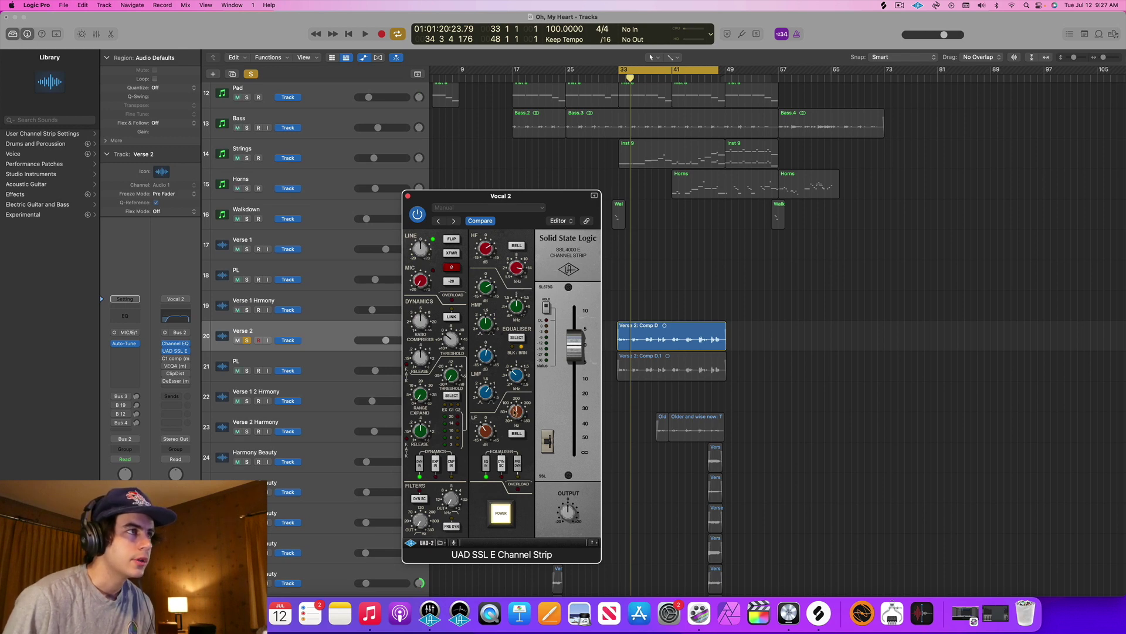
pyautogui.press('space')
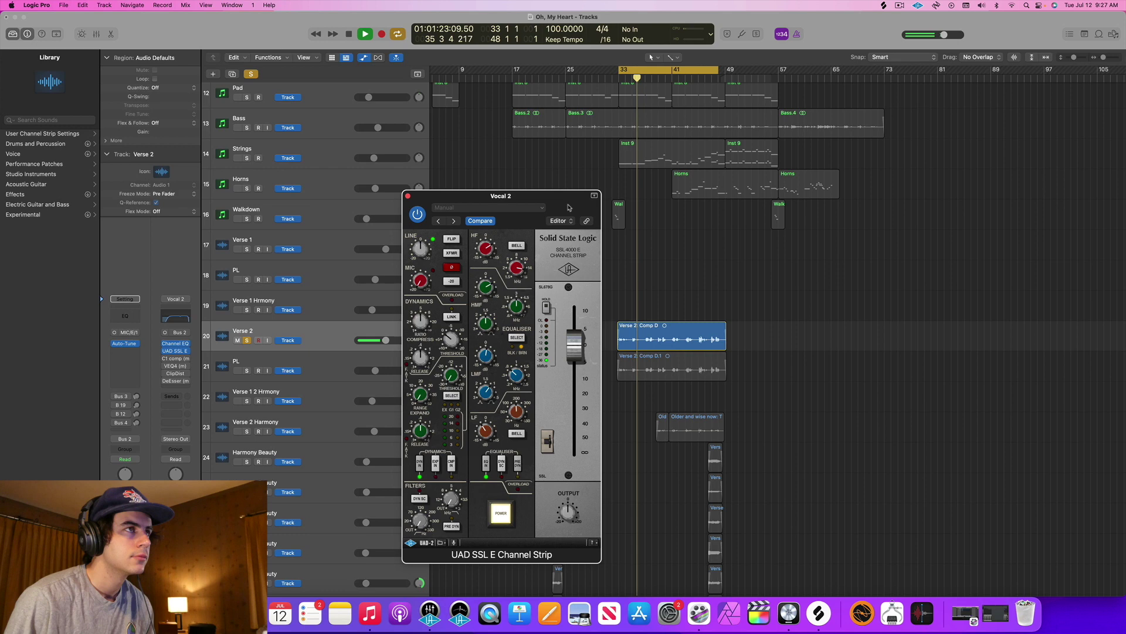
pyautogui.press('space')
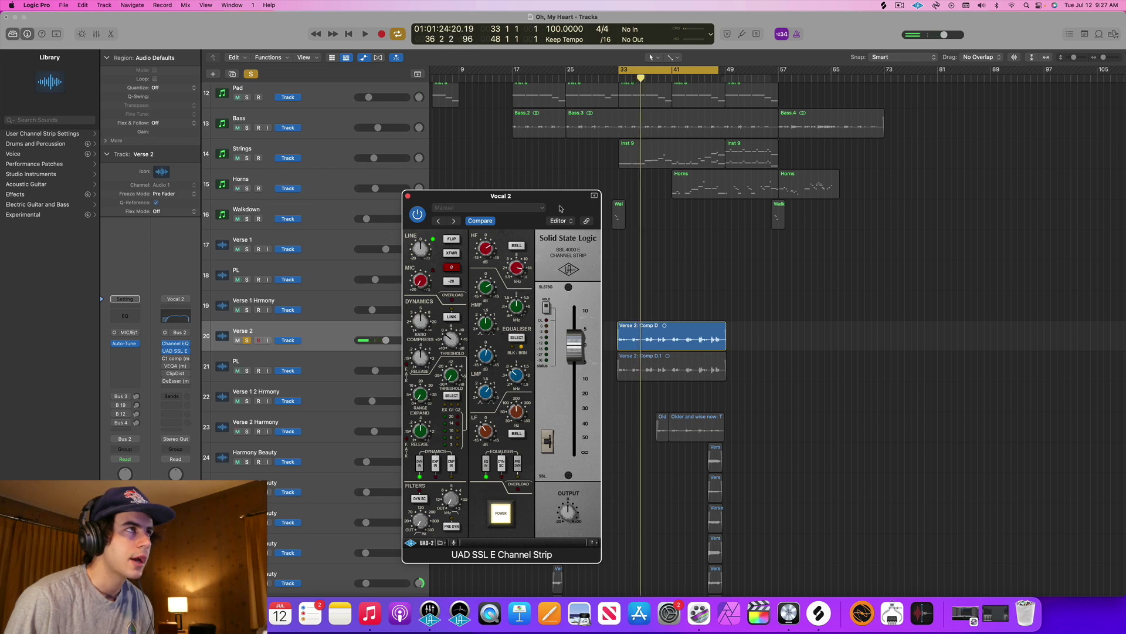
# Step: Play the verse with the SSL strip bypassed, then re-enable the plug-in
pyautogui.click(417, 214)
pyautogui.press('space')
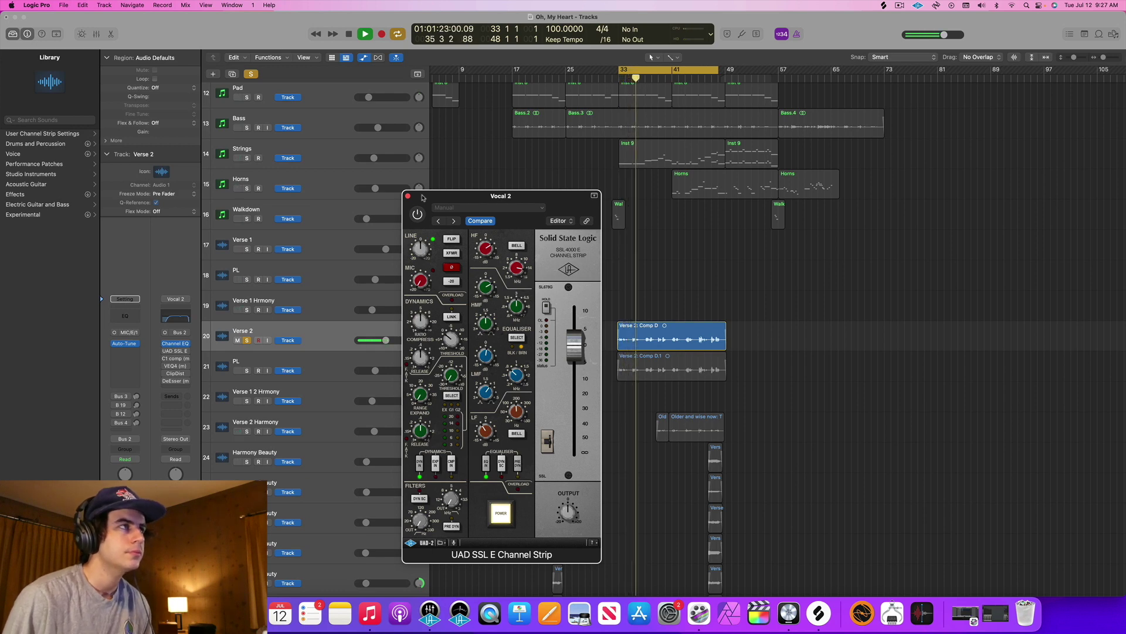
pyautogui.press('space')
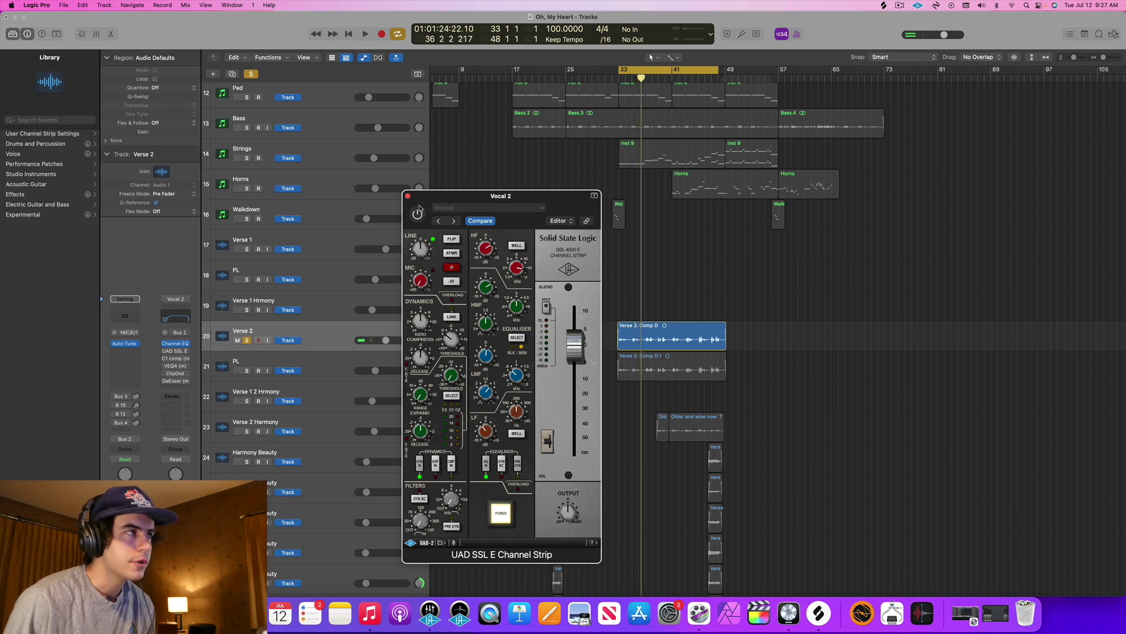
pyautogui.click(417, 214)
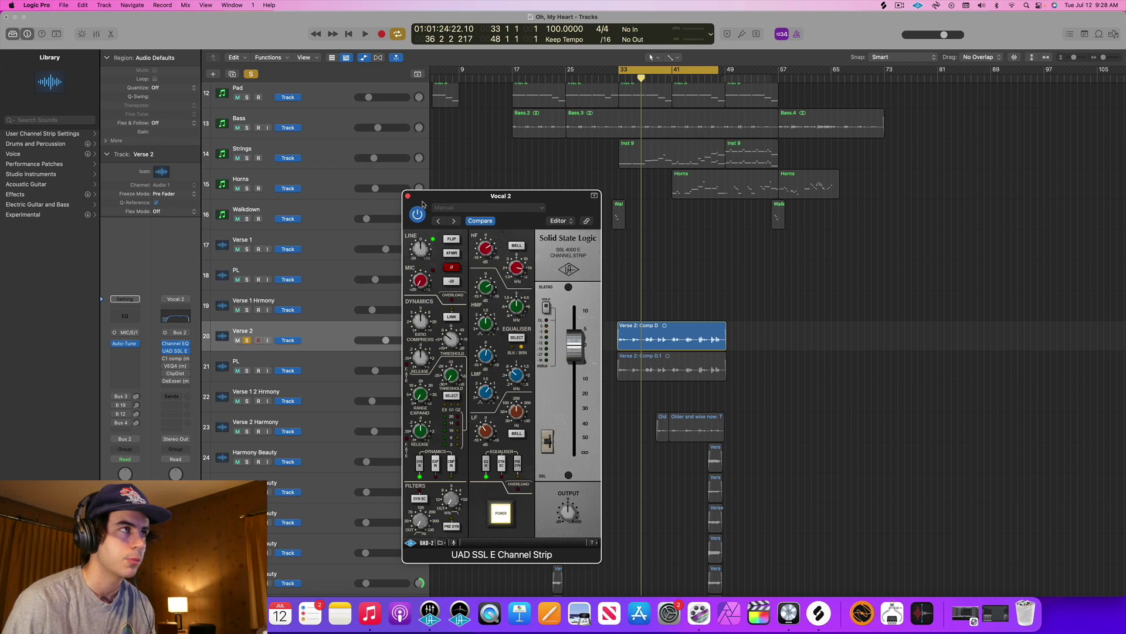
# Step: Nudge the plugin window down and engage CMP IN in the SSL Dynamics section
pyautogui.moveTo(423, 202); pyautogui.dragTo(422, 204)
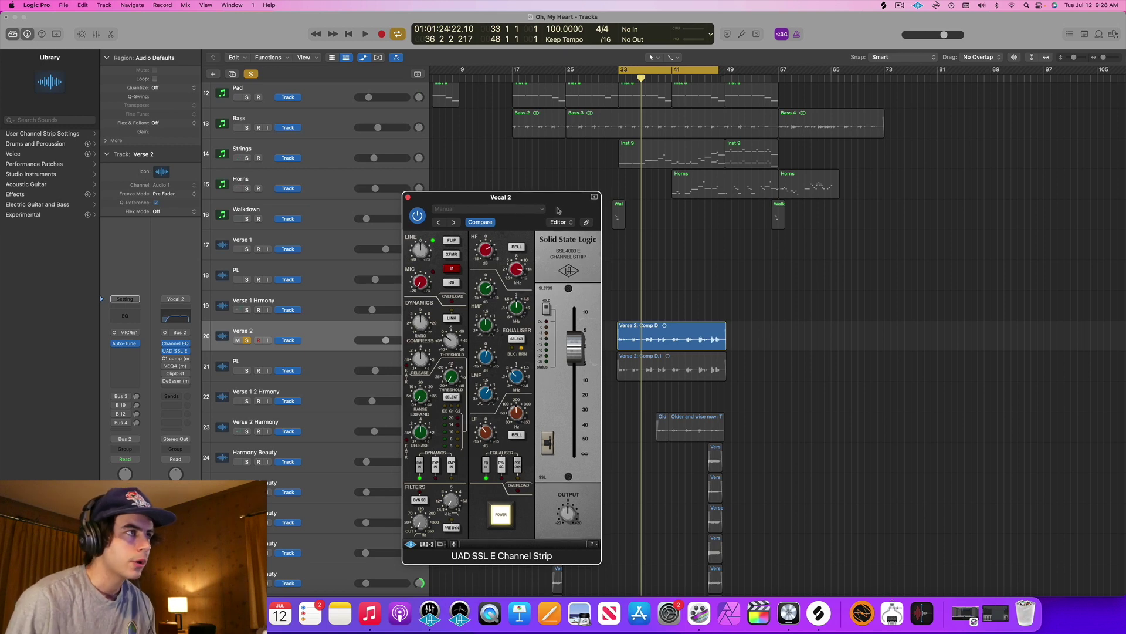
pyautogui.click(452, 467)
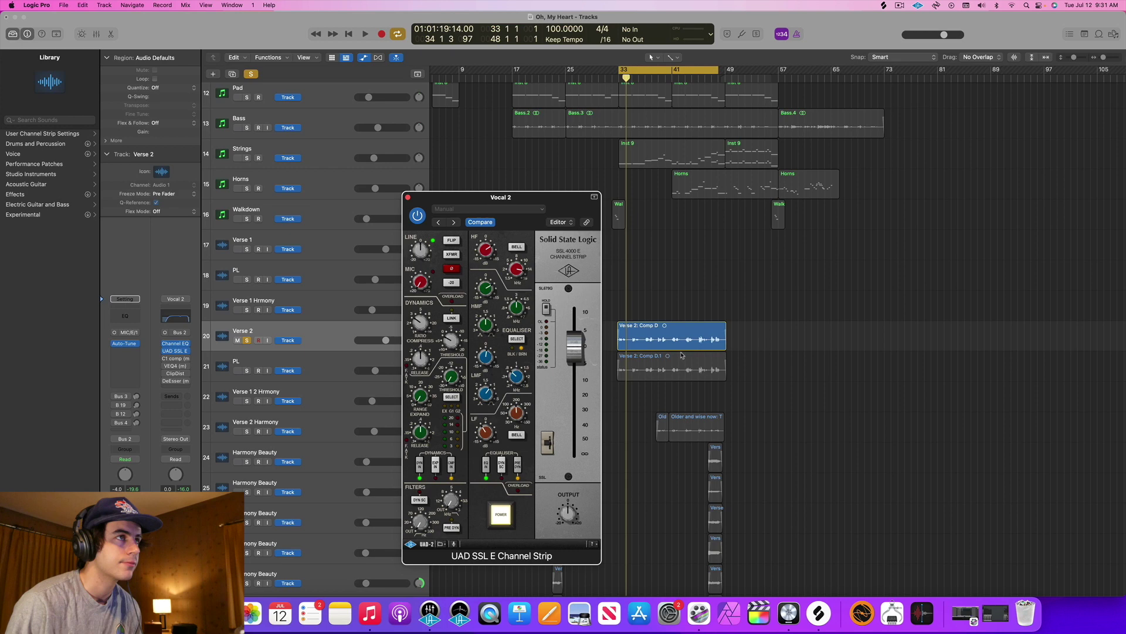
# Step: Audition the Verse 2: Comp D region through the SSL E Channel Strip on Vocal 2
pyautogui.click(747, 342)
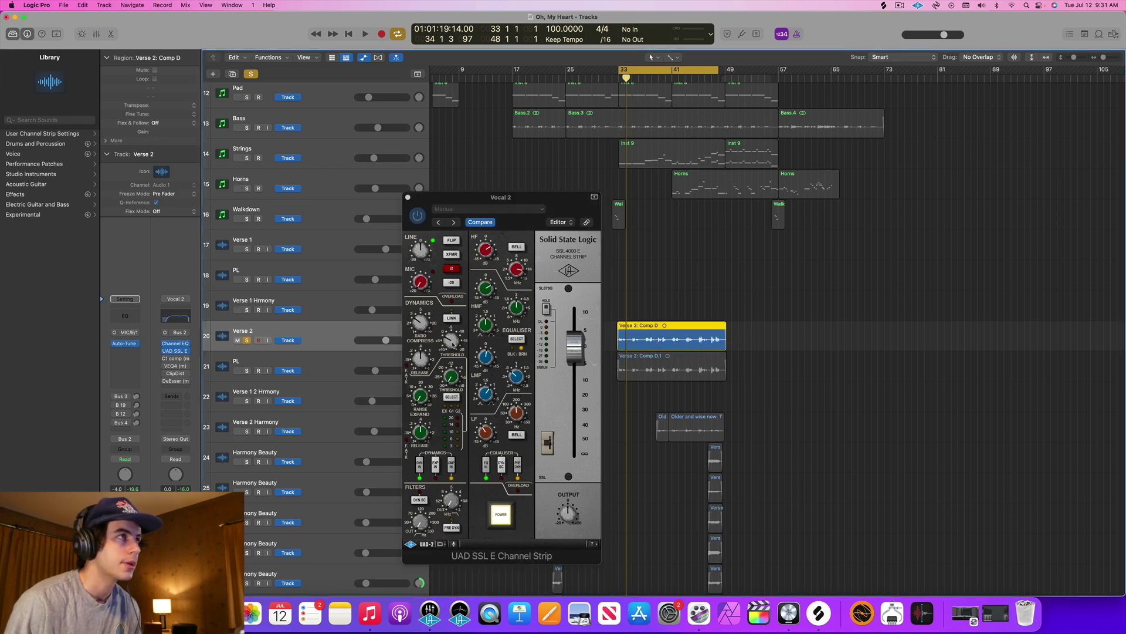
pyautogui.press('space')
pyautogui.click(450, 329)
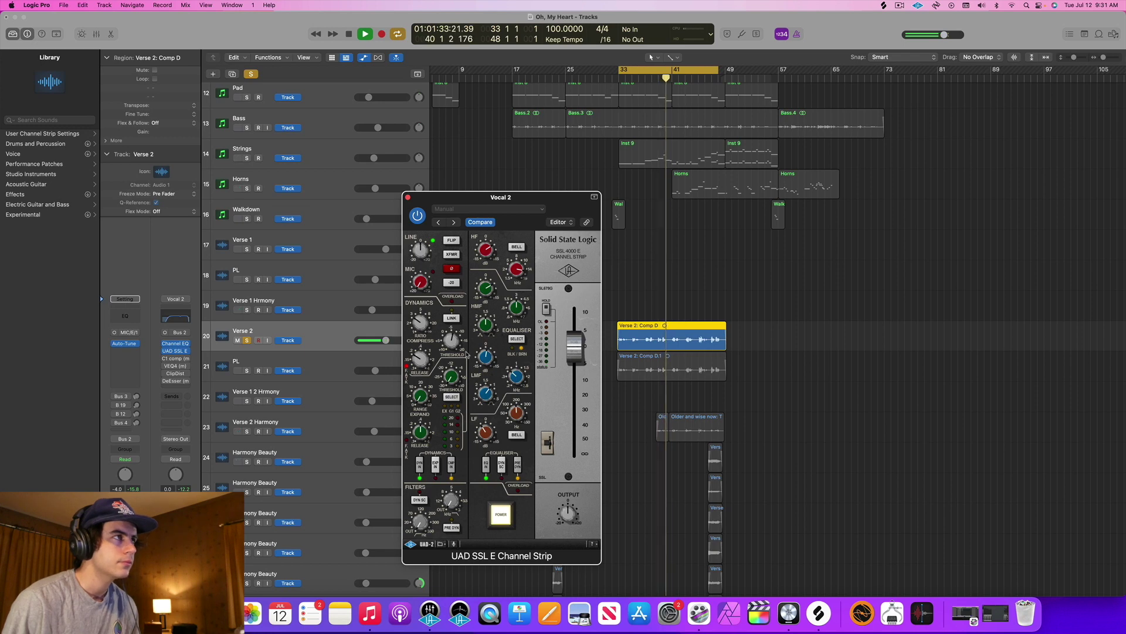
pyautogui.press('space')
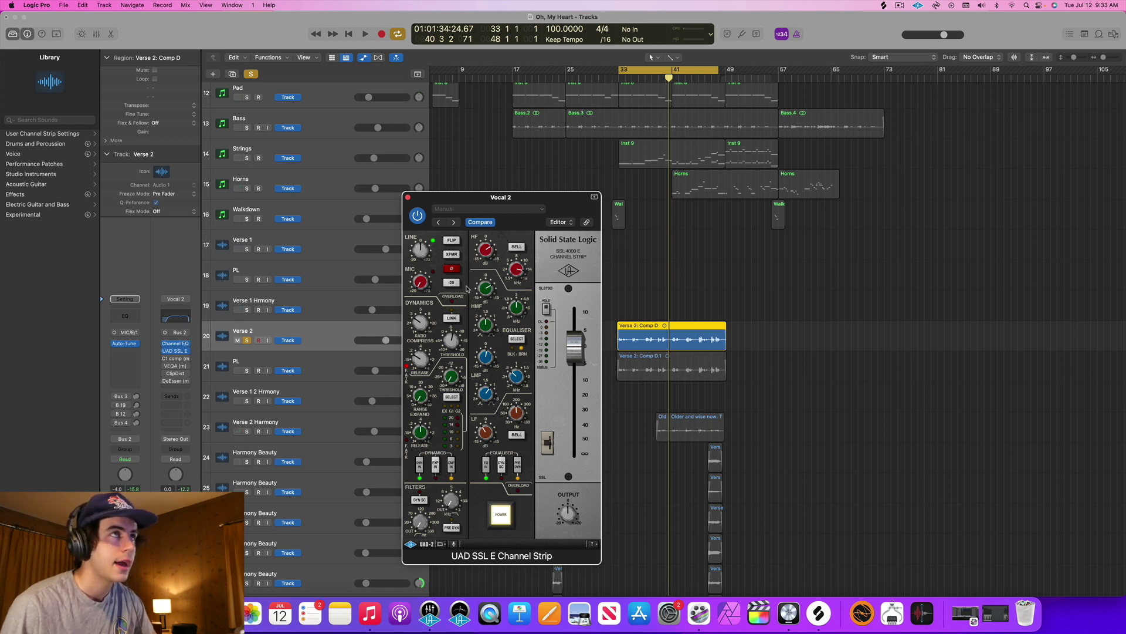
# Step: Unsolo Verse 2 and play the full mix from bar 33
pyautogui.click(329, 334)
pyautogui.press('s')
pyautogui.press('space')
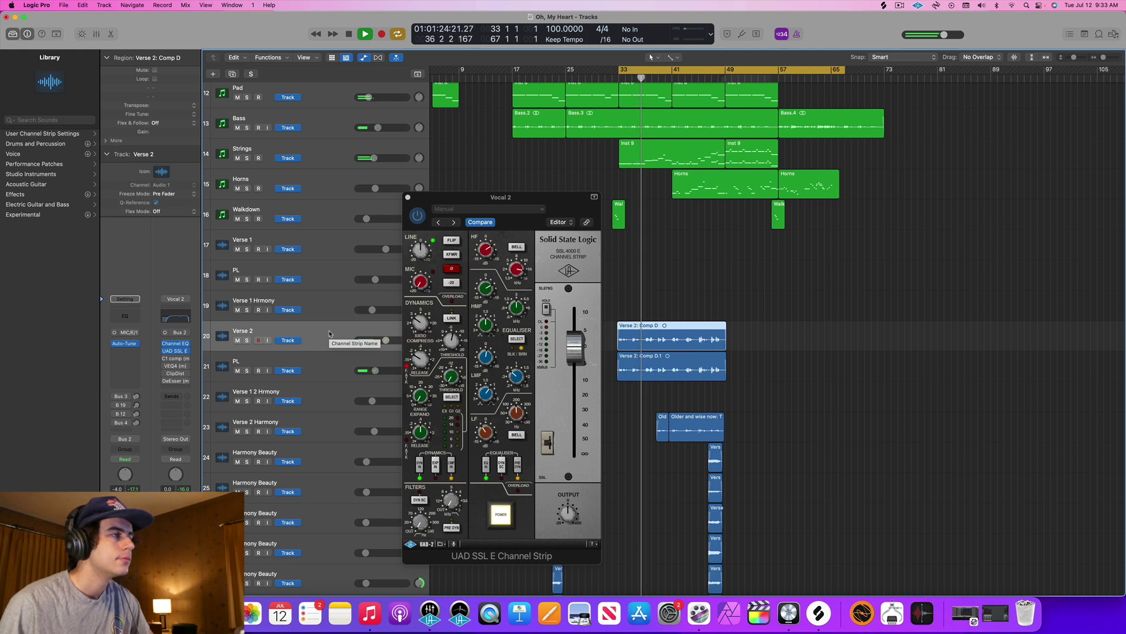
# Step: Enable the Vocal 2 sends to the buses during full-mix playback
pyautogui.click(115, 397)
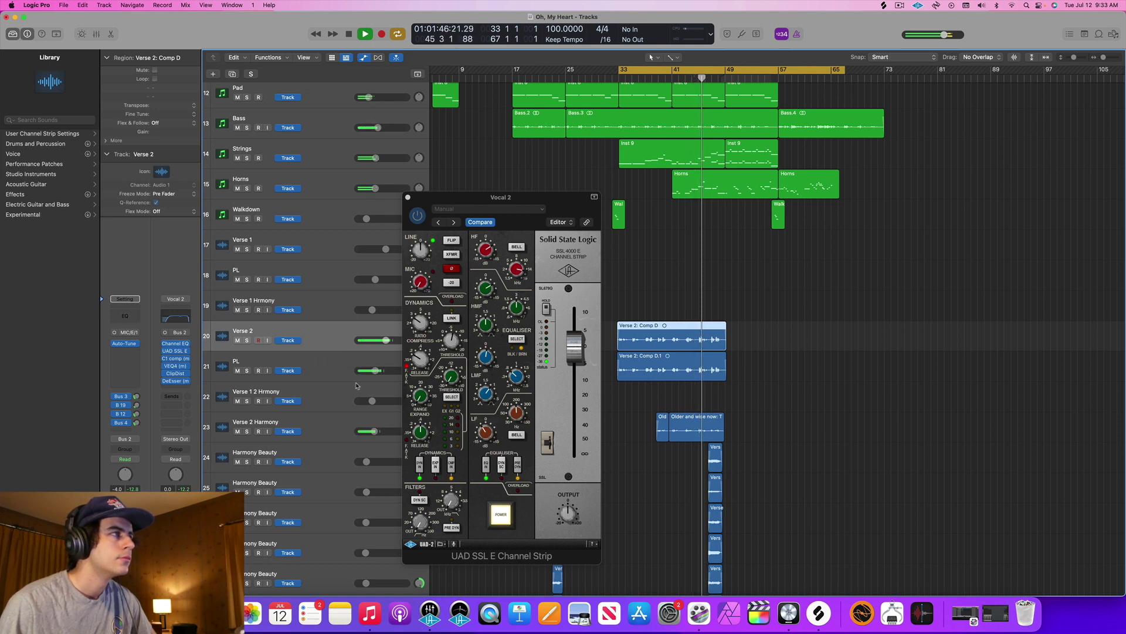
pyautogui.scroll(-5, 318, 373)
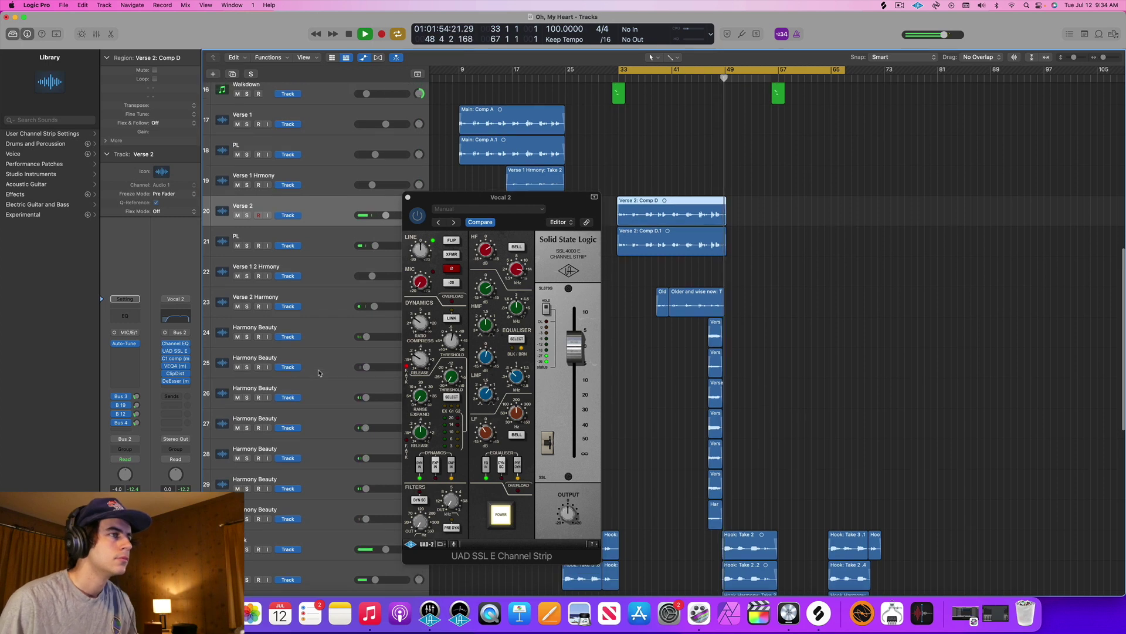
pyautogui.scroll(5, 319, 373)
pyautogui.scroll(2, 319, 373)
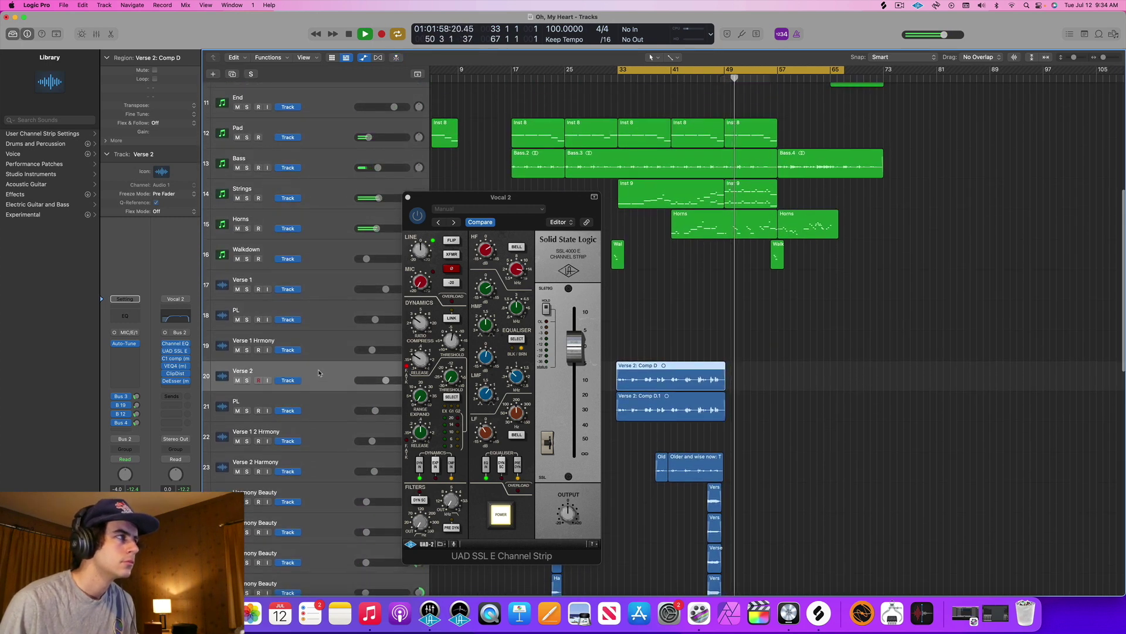
pyautogui.press('space')
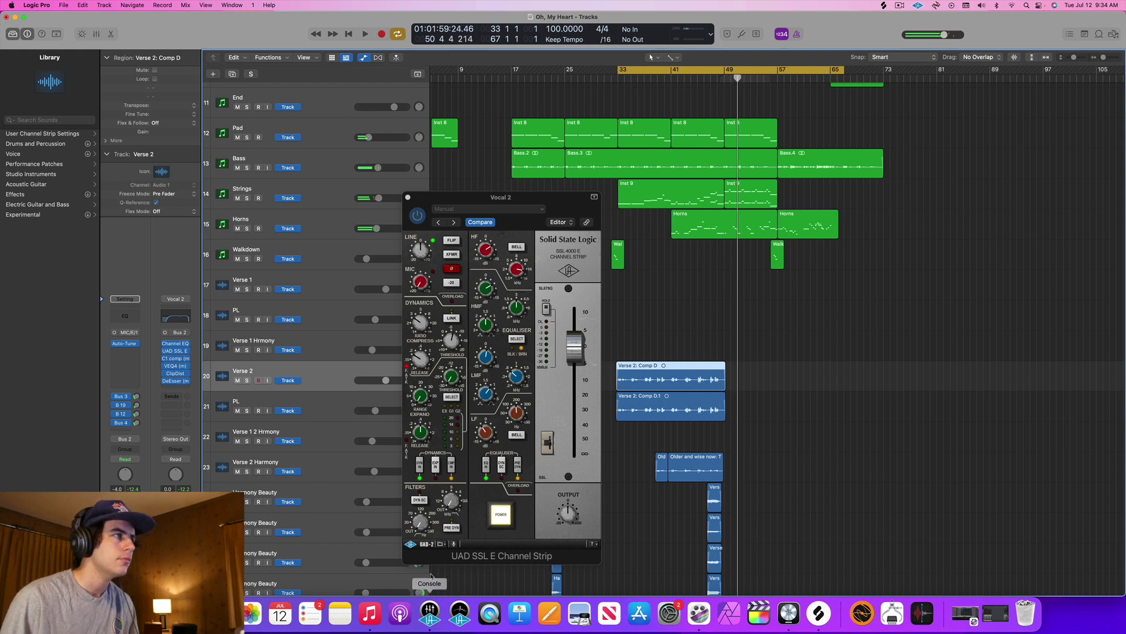